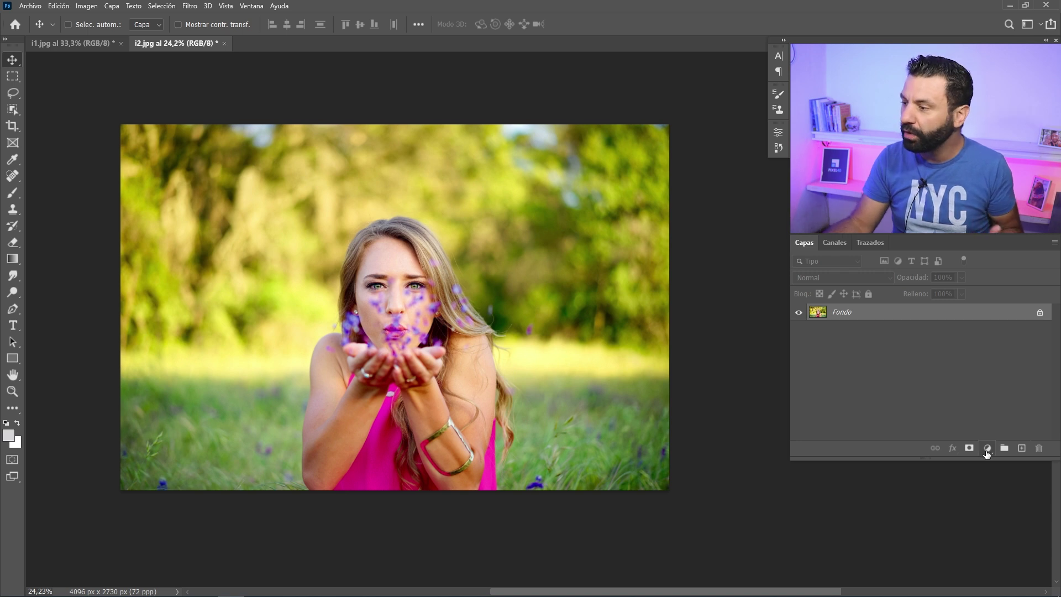
# Add a trial Hue/Saturation adjustment layer, raise its saturation, then delete it
pyautogui.click(986, 449)
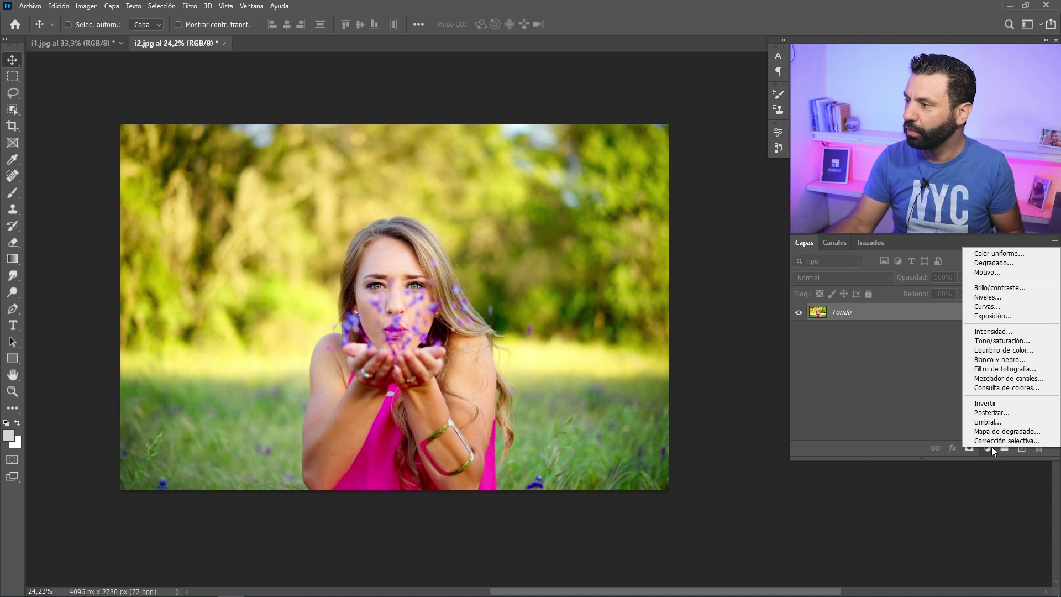
pyautogui.click(1001, 341)
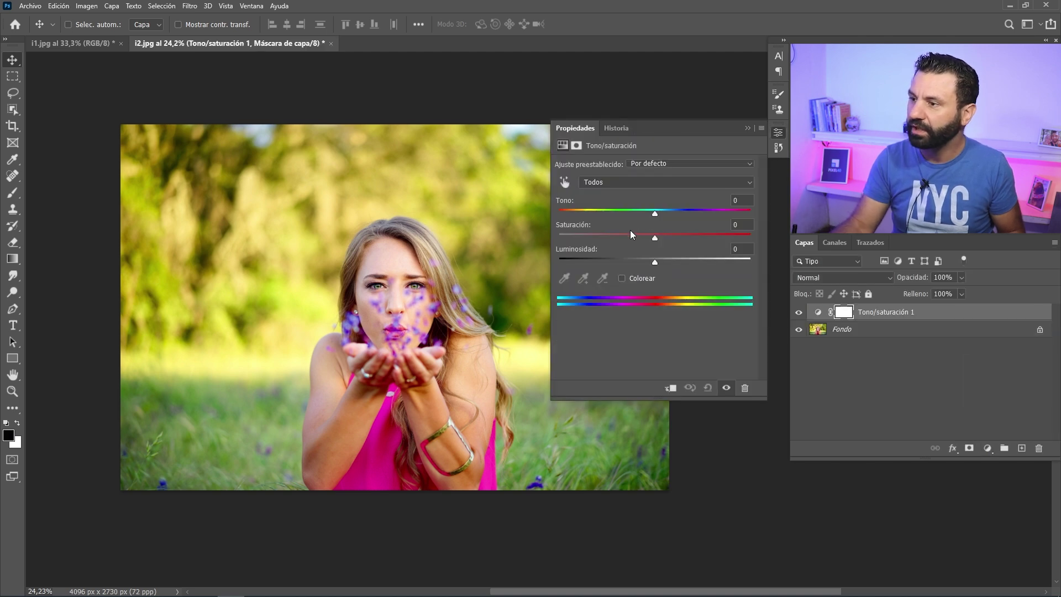
pyautogui.moveTo(651, 237)
pyautogui.mouseDown()
pyautogui.moveTo(598, 234)
pyautogui.moveTo(685, 234)
pyautogui.moveTo(619, 235)
pyautogui.moveTo(644, 234)
pyautogui.mouseUp()
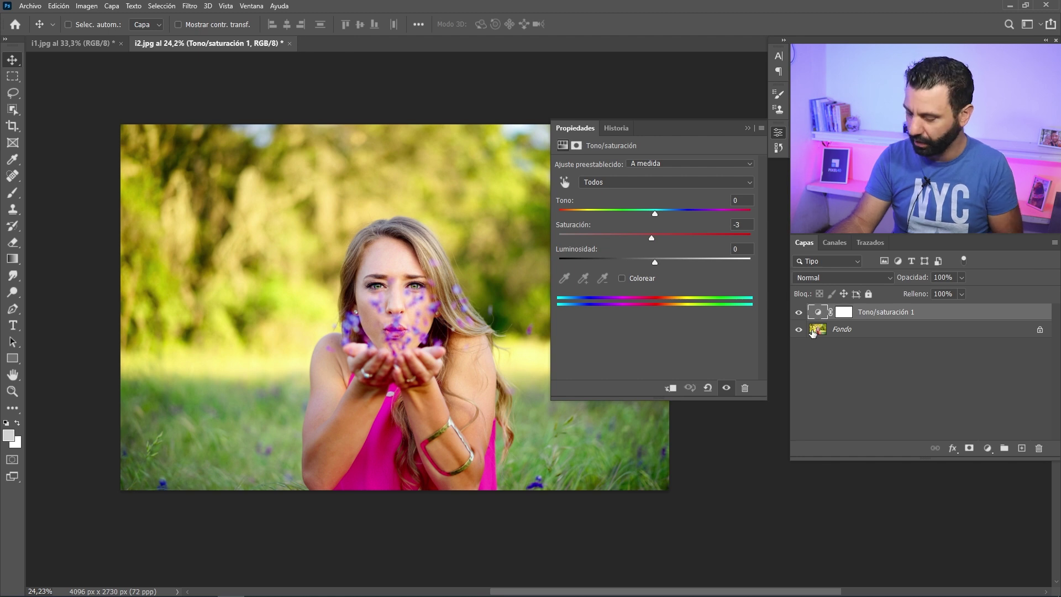
pyautogui.press('Delete')
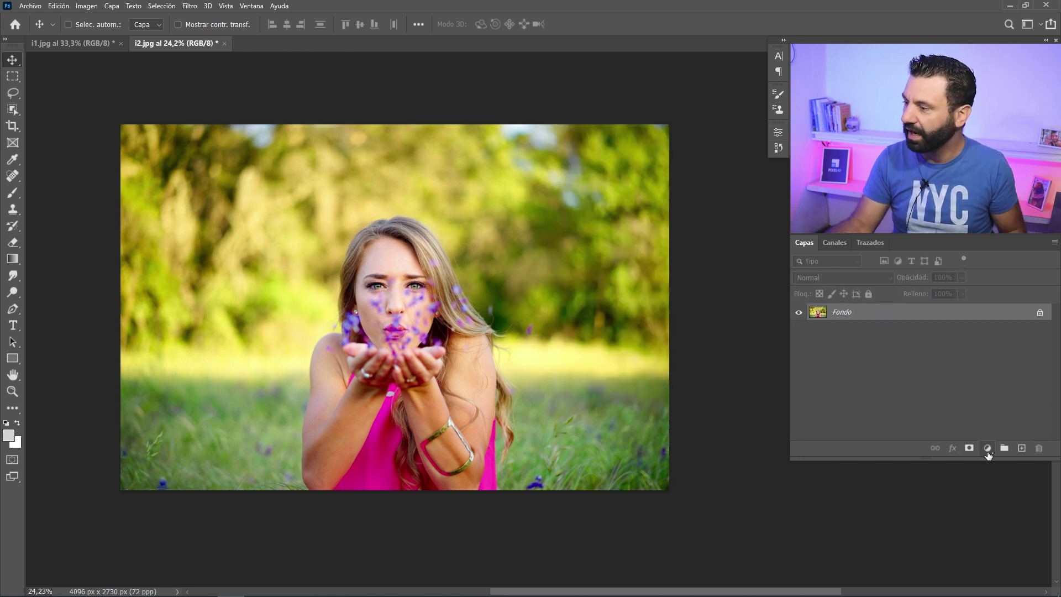
# Add the Intensidad vibrance layer and sweep its Saturation down, up, then back to 0
pyautogui.click(987, 449)
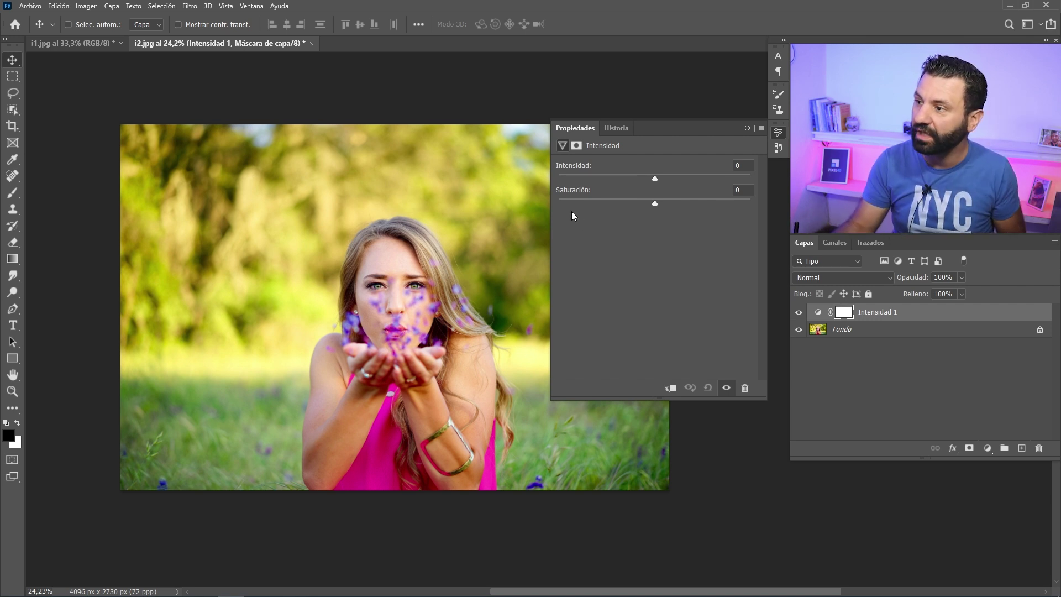
pyautogui.moveTo(654, 204); pyautogui.dragTo(610, 203)
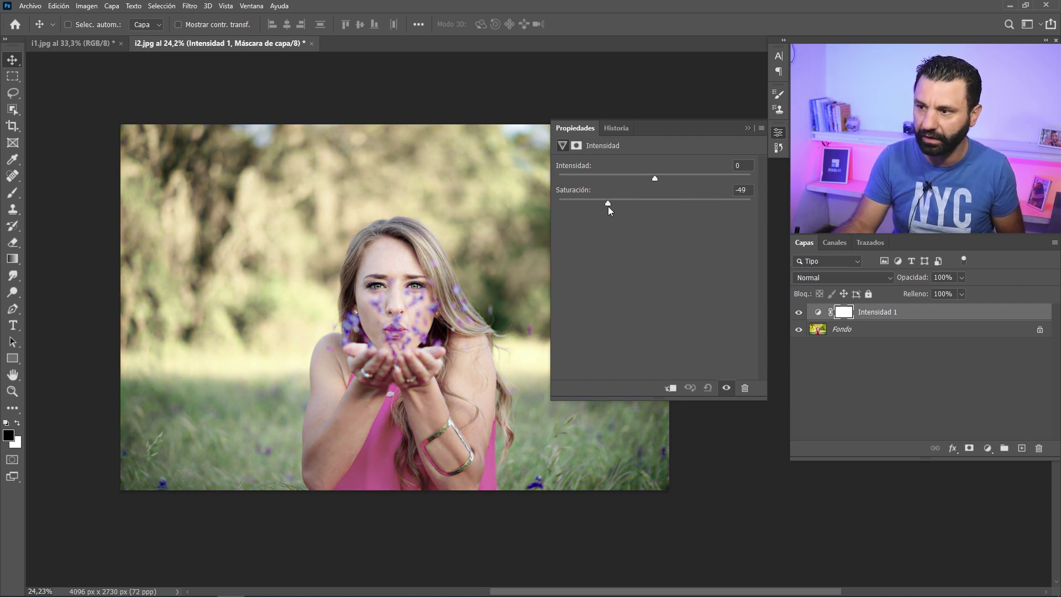
pyautogui.moveTo(607, 207)
pyautogui.mouseDown()
pyautogui.moveTo(678, 204)
pyautogui.moveTo(655, 203)
pyautogui.mouseUp()
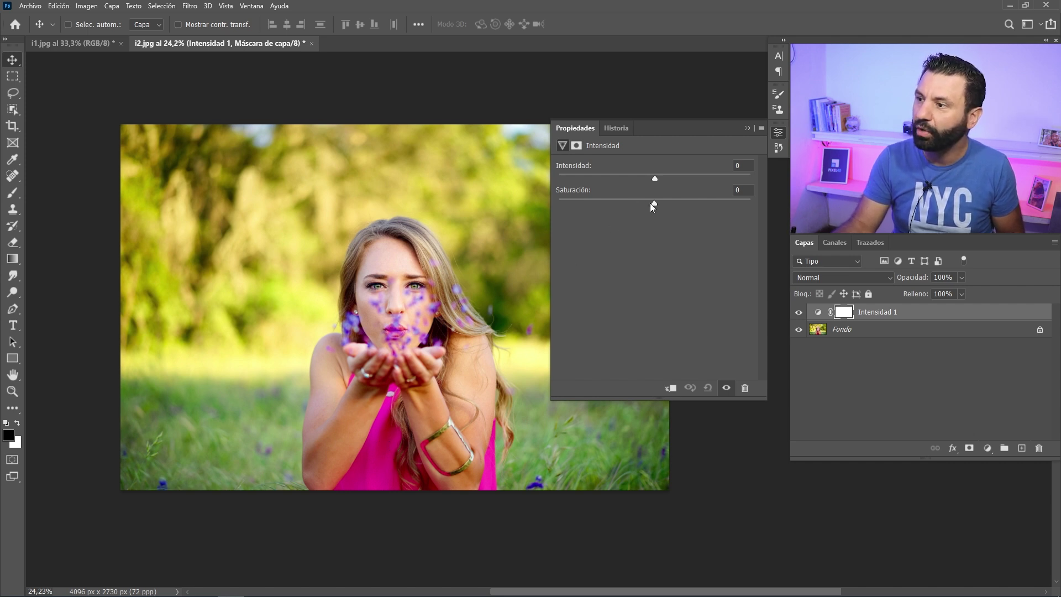
pyautogui.moveTo(653, 203); pyautogui.dragTo(639, 207)
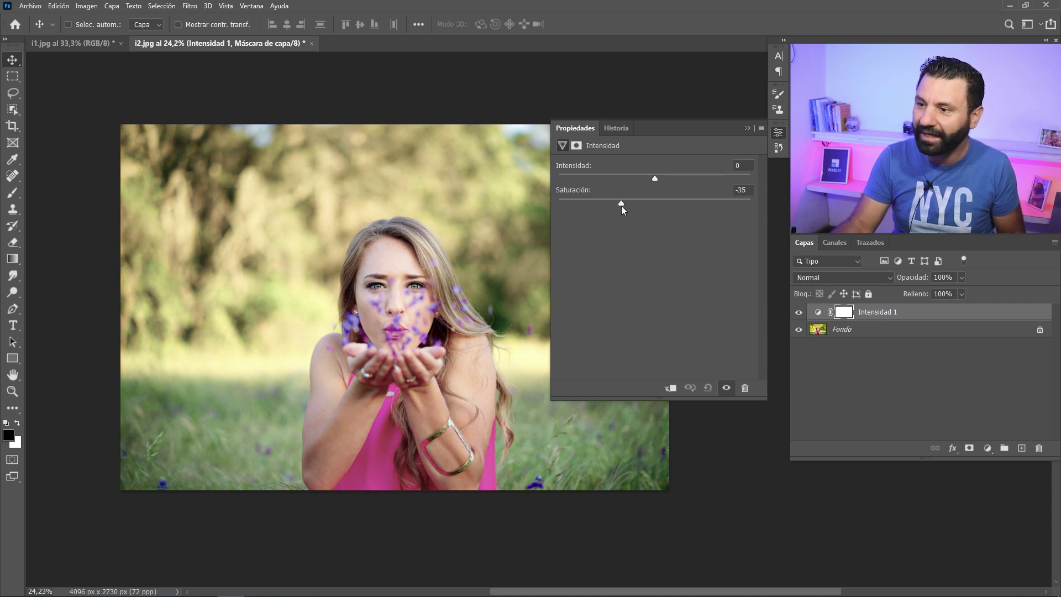
pyautogui.moveTo(621, 205); pyautogui.dragTo(655, 203)
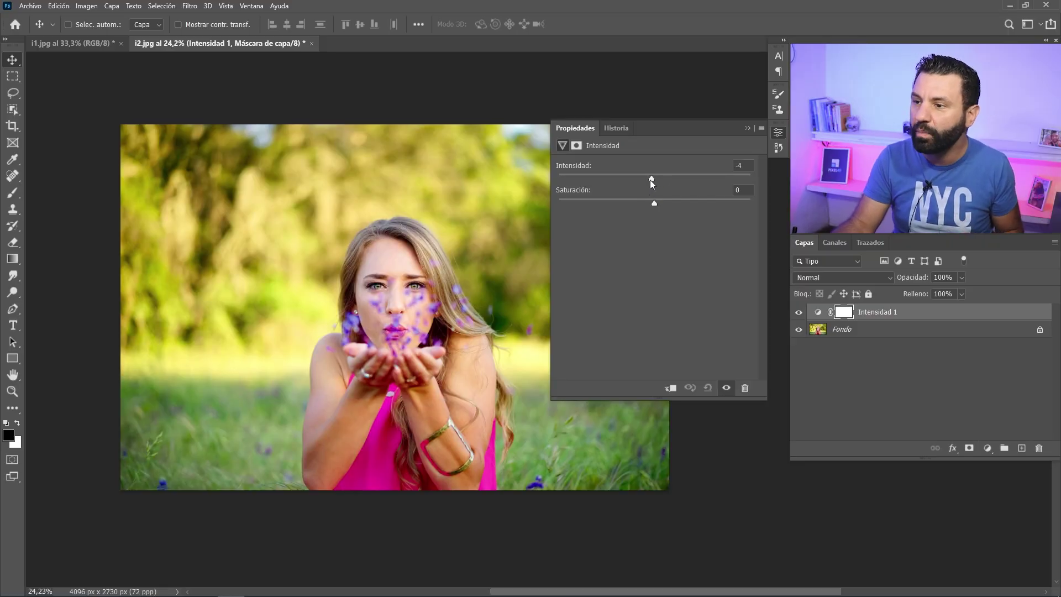
pyautogui.moveTo(650, 181)
pyautogui.mouseDown()
pyautogui.moveTo(626, 180)
pyautogui.moveTo(635, 181)
pyautogui.mouseUp()
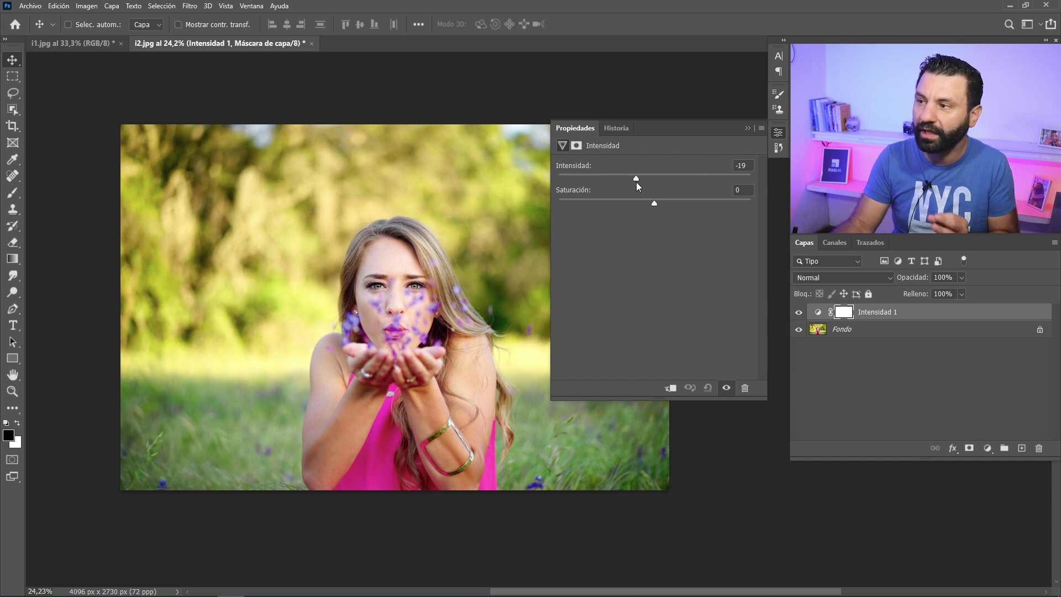
pyautogui.moveTo(637, 183)
pyautogui.mouseDown()
pyautogui.moveTo(655, 183)
pyautogui.moveTo(608, 188)
pyautogui.mouseUp()
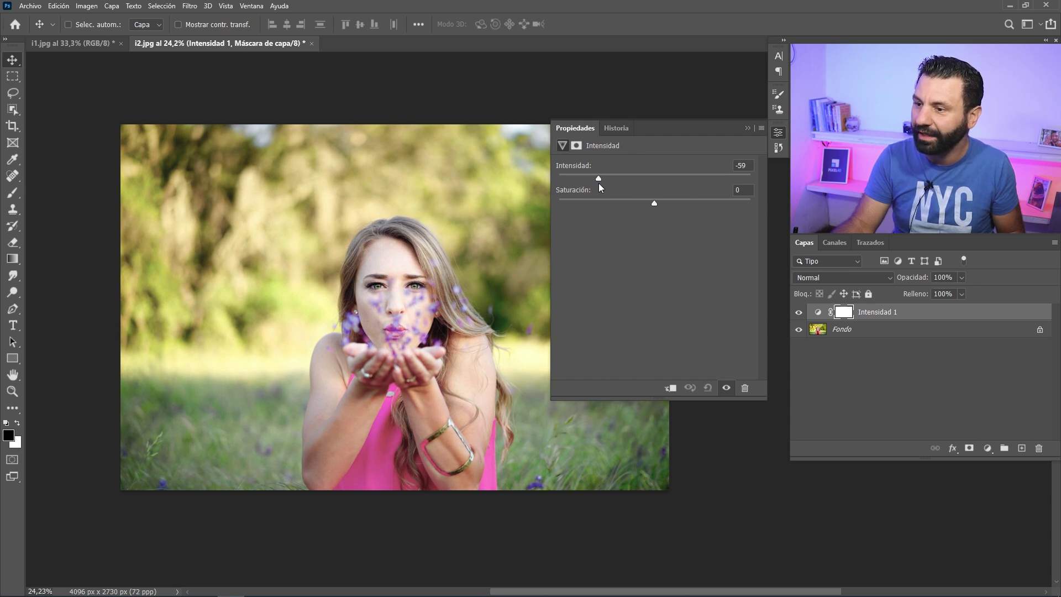
pyautogui.moveTo(599, 184); pyautogui.dragTo(616, 184)
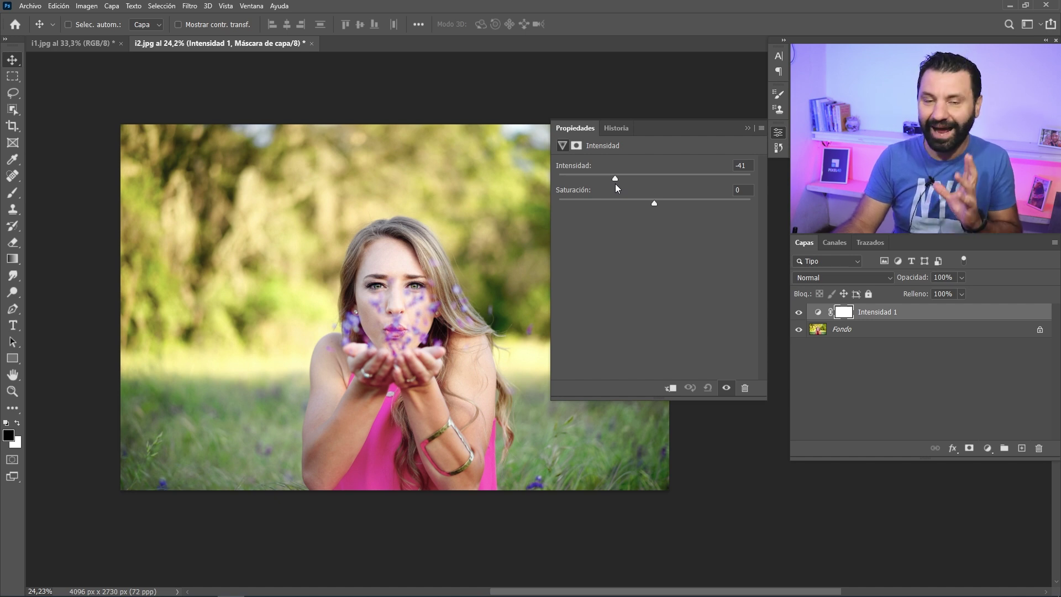
pyautogui.moveTo(615, 185)
pyautogui.mouseDown()
pyautogui.moveTo(598, 186)
pyautogui.moveTo(705, 181)
pyautogui.moveTo(662, 178)
pyautogui.moveTo(695, 180)
pyautogui.mouseUp()
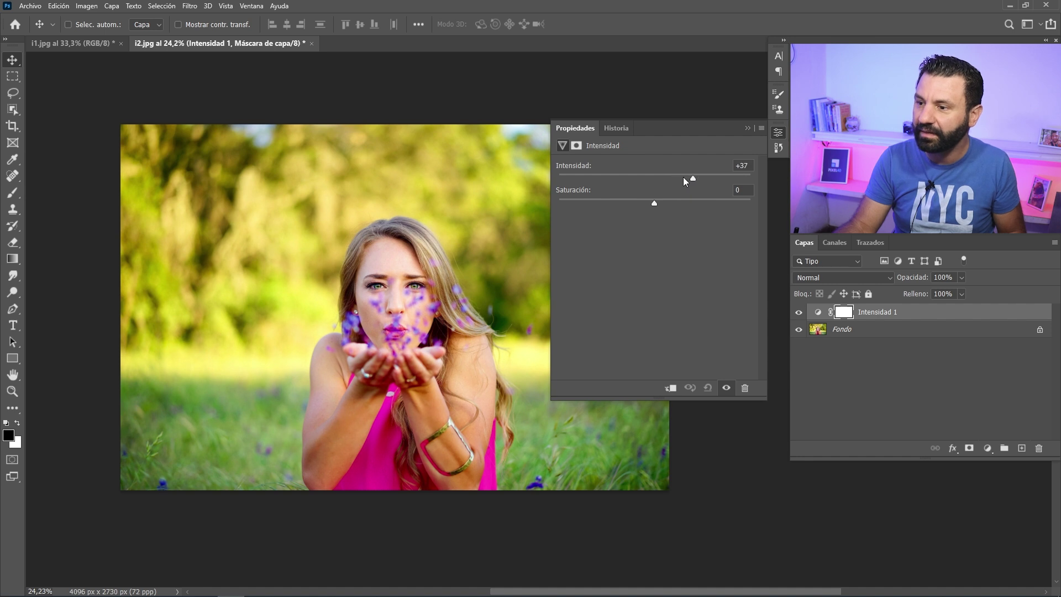
pyautogui.moveTo(674, 178)
pyautogui.mouseDown()
pyautogui.moveTo(702, 179)
pyautogui.moveTo(653, 184)
pyautogui.mouseUp()
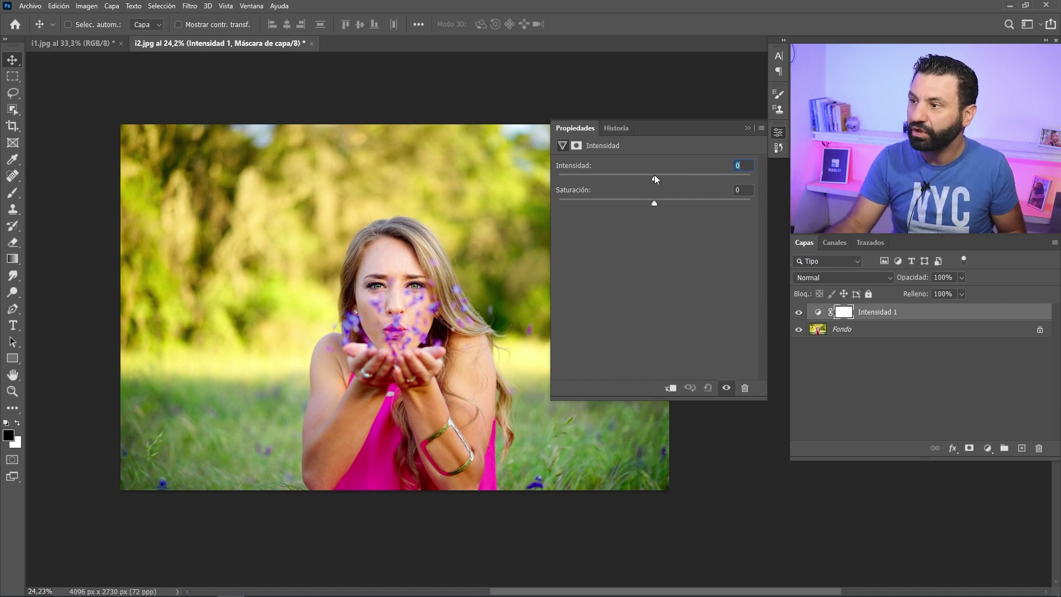
# Try Vibrance values from +8 to +16 and set Saturation to -15
pyautogui.press('BackSpace')
pyautogui.moveTo(655, 175)
pyautogui.mouseDown()
pyautogui.moveTo(702, 177)
pyautogui.moveTo(676, 177)
pyautogui.mouseUp()
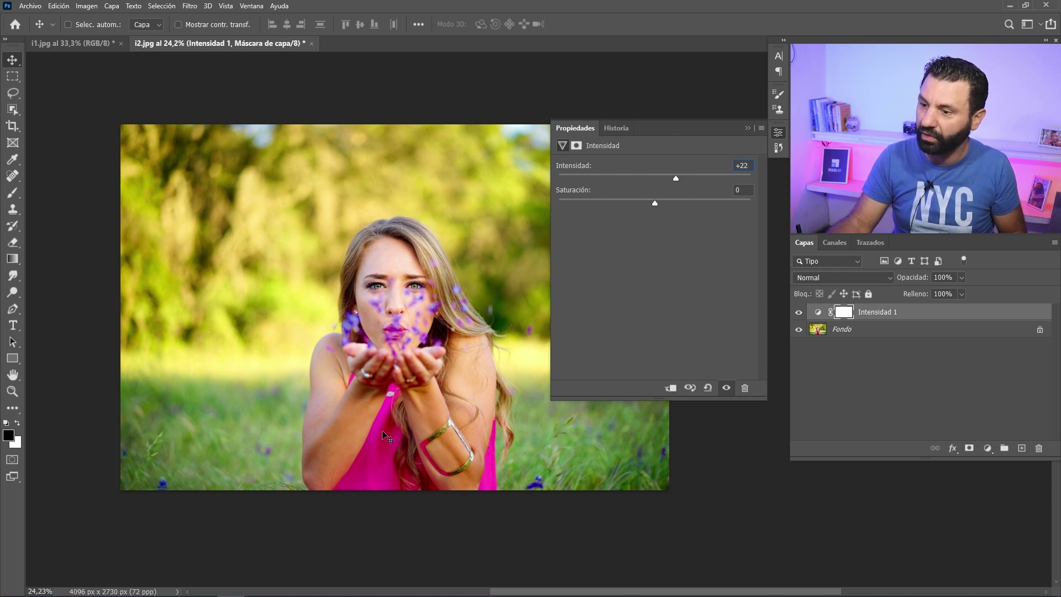
pyautogui.moveTo(675, 177); pyautogui.dragTo(664, 176)
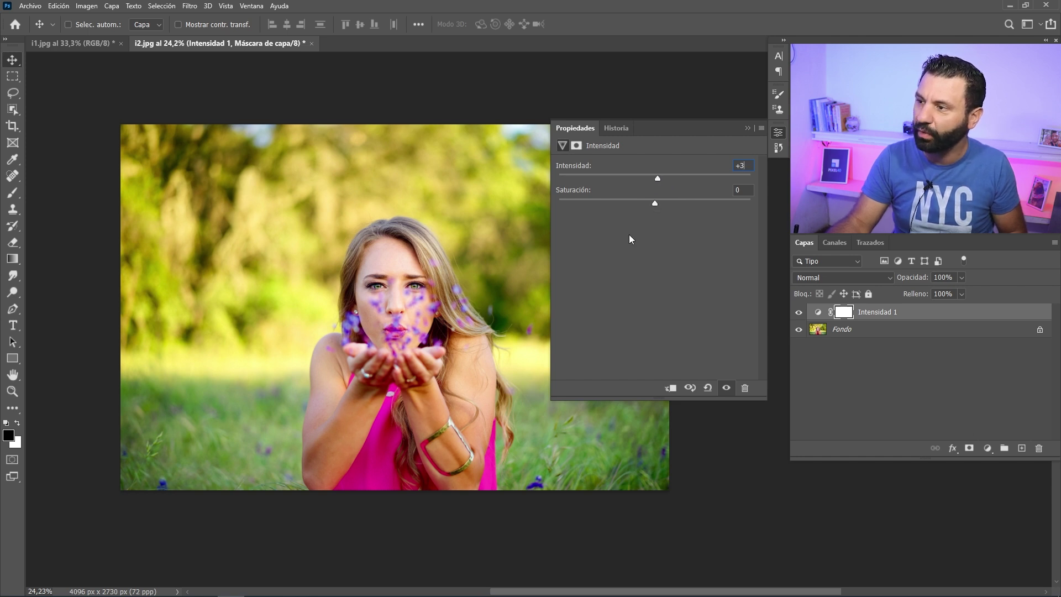
pyautogui.moveTo(654, 203); pyautogui.dragTo(644, 201)
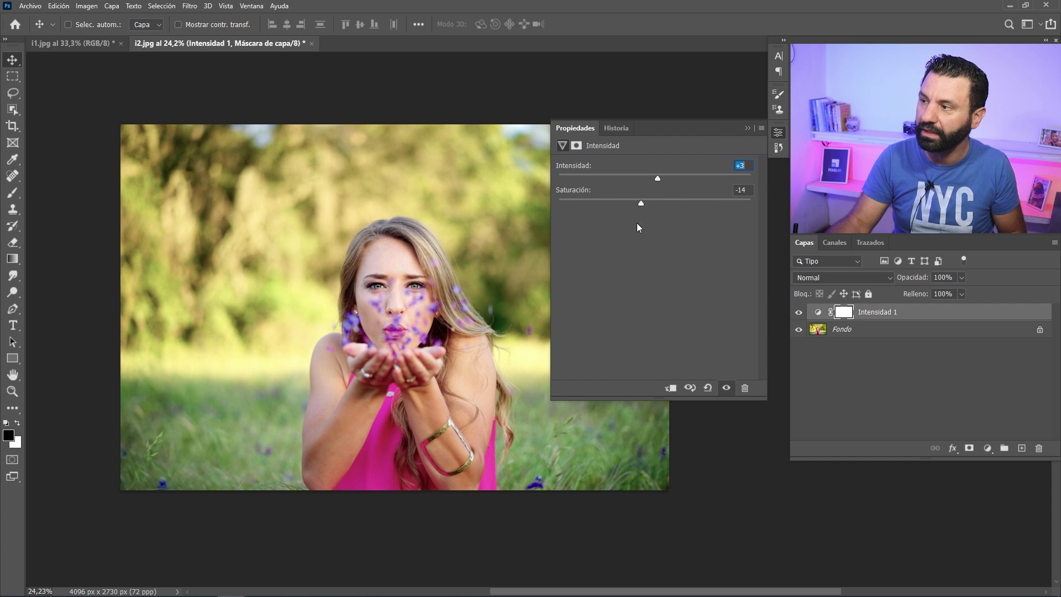
pyautogui.moveTo(640, 205); pyautogui.dragTo(642, 203)
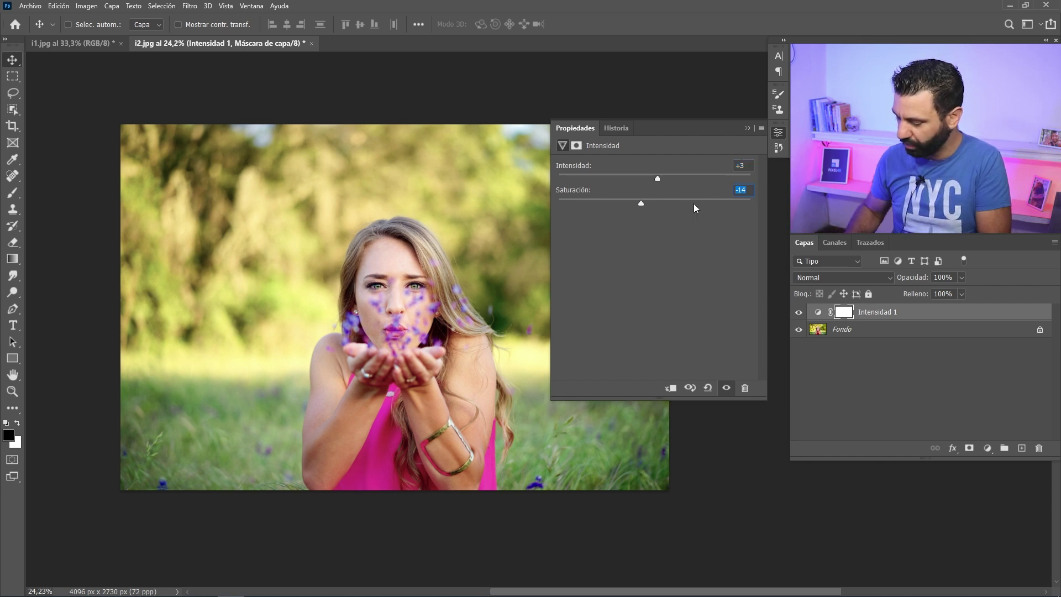
pyautogui.write('-15')
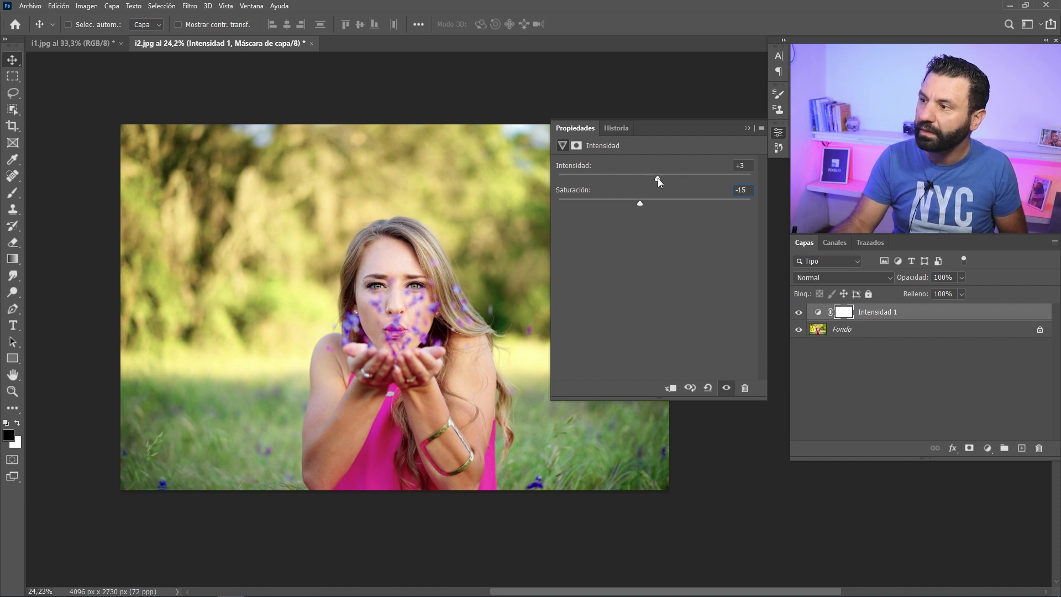
# Raise Vibrance to +100 and lower Saturation to -18, toggling the layer to compare
pyautogui.moveTo(657, 178); pyautogui.dragTo(679, 178)
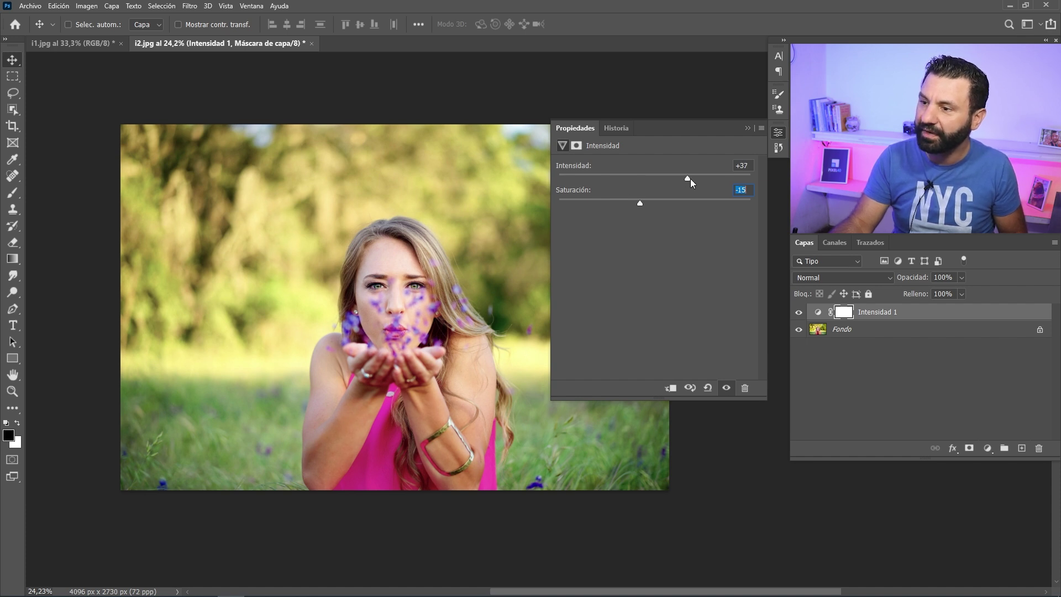
pyautogui.moveTo(699, 179); pyautogui.dragTo(709, 181)
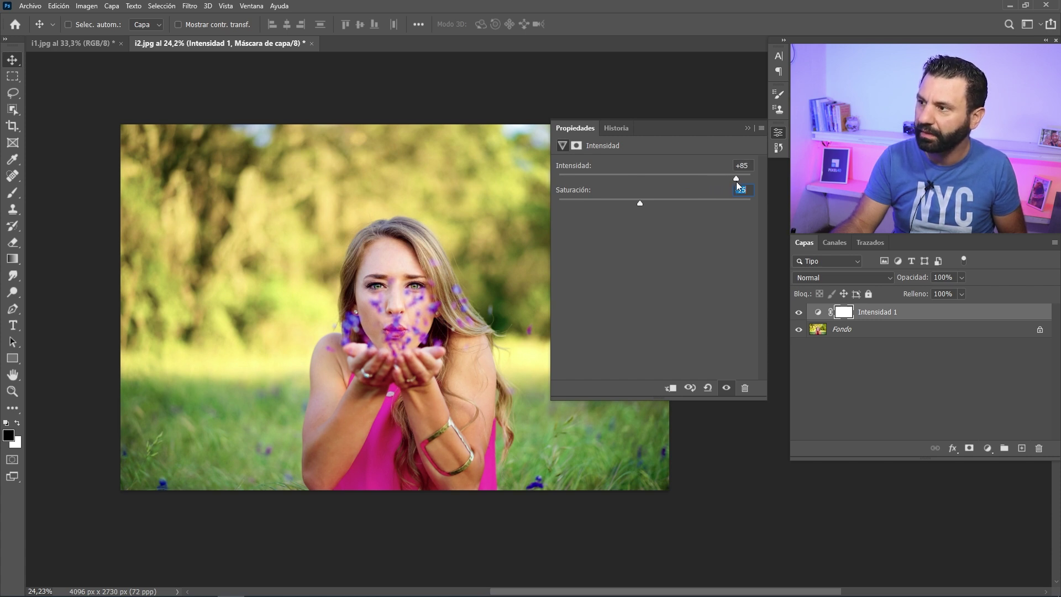
pyautogui.moveTo(736, 182); pyautogui.dragTo(733, 179)
pyautogui.click(798, 312)
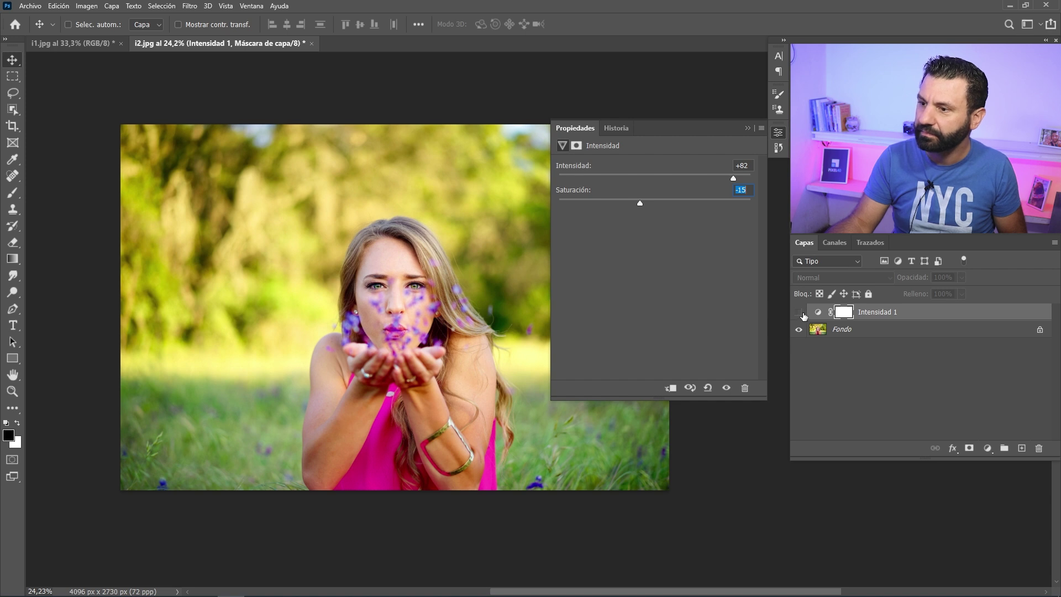
pyautogui.click(797, 313)
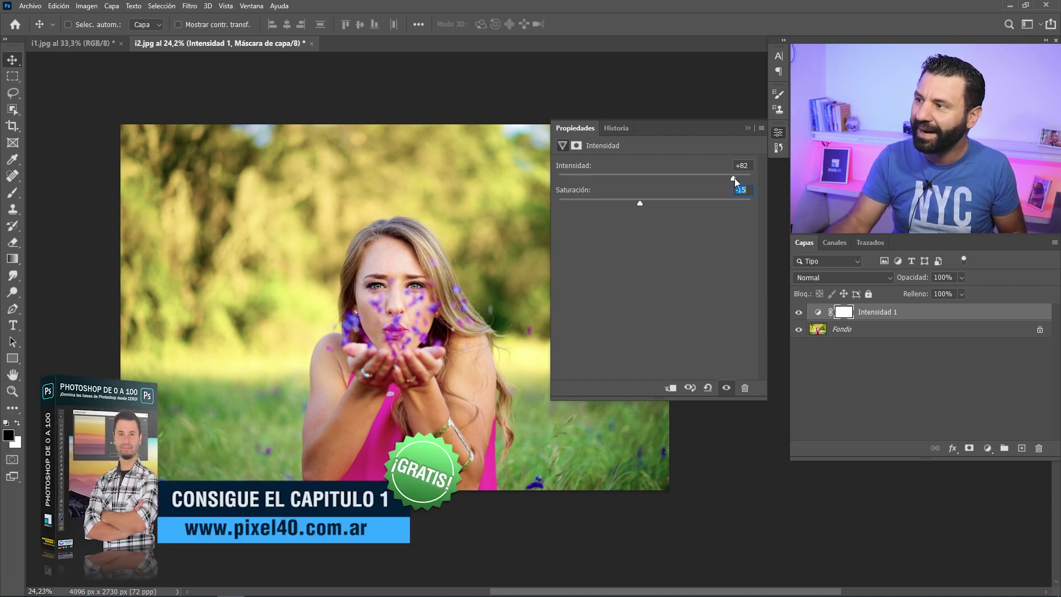
pyautogui.moveTo(736, 178); pyautogui.dragTo(757, 177)
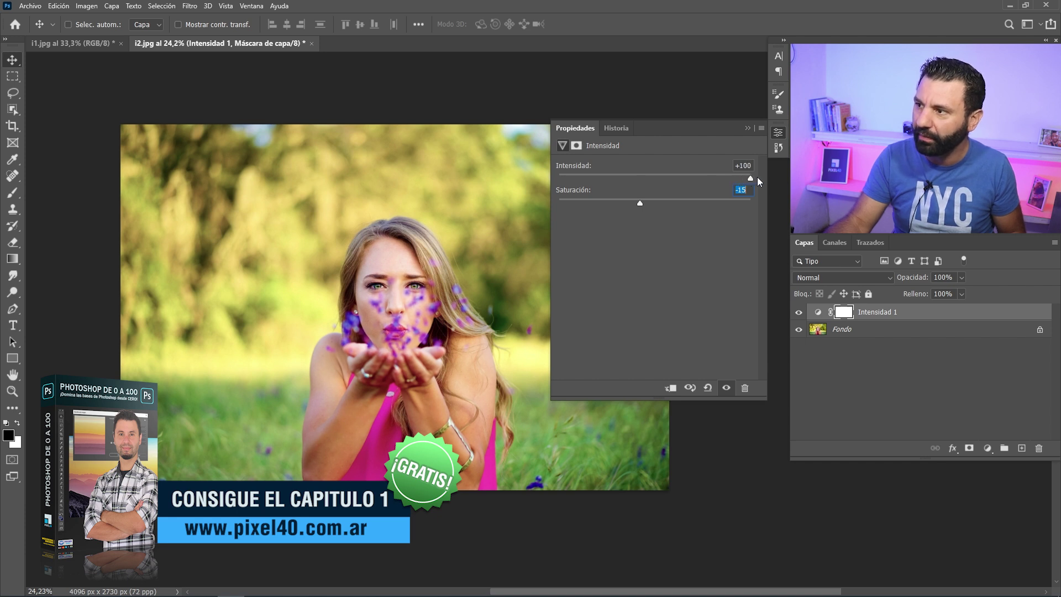
pyautogui.moveTo(639, 202); pyautogui.dragTo(637, 202)
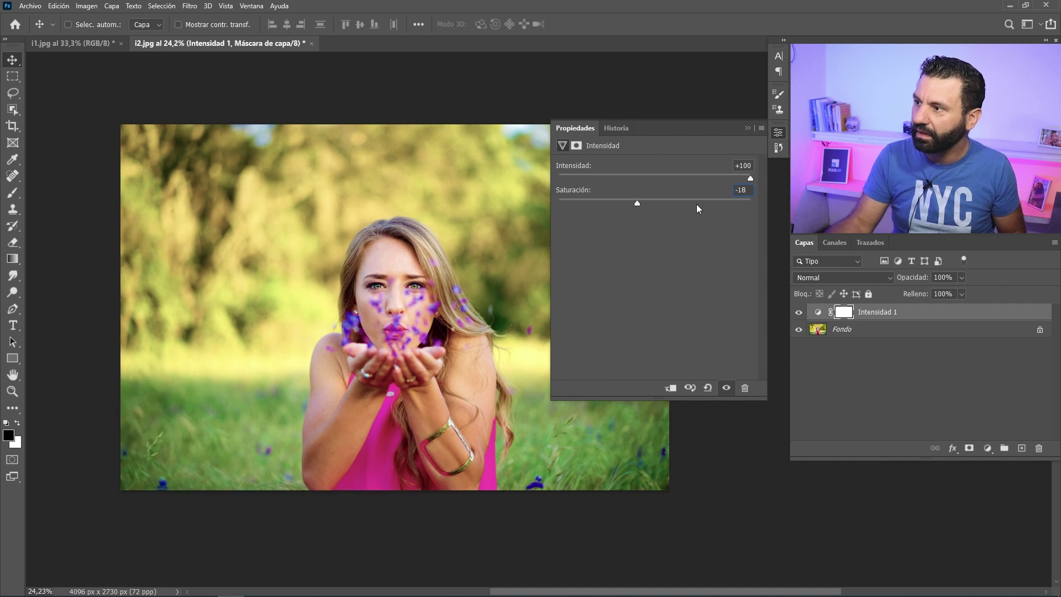
# Bring the beach photo i1.jpg, with only its Fondo layer, into view
pyautogui.scroll(3, 406, 354)
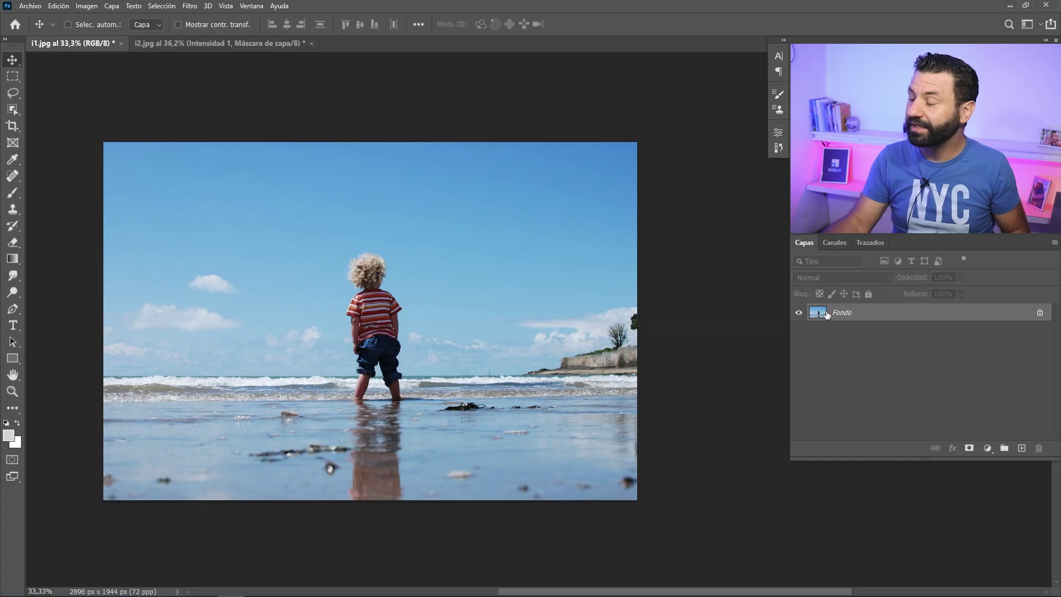
# Duplicate the Fondo layer and rename the copy 'Intensidad maxima'
pyautogui.moveTo(821, 310); pyautogui.dragTo(1021, 445)
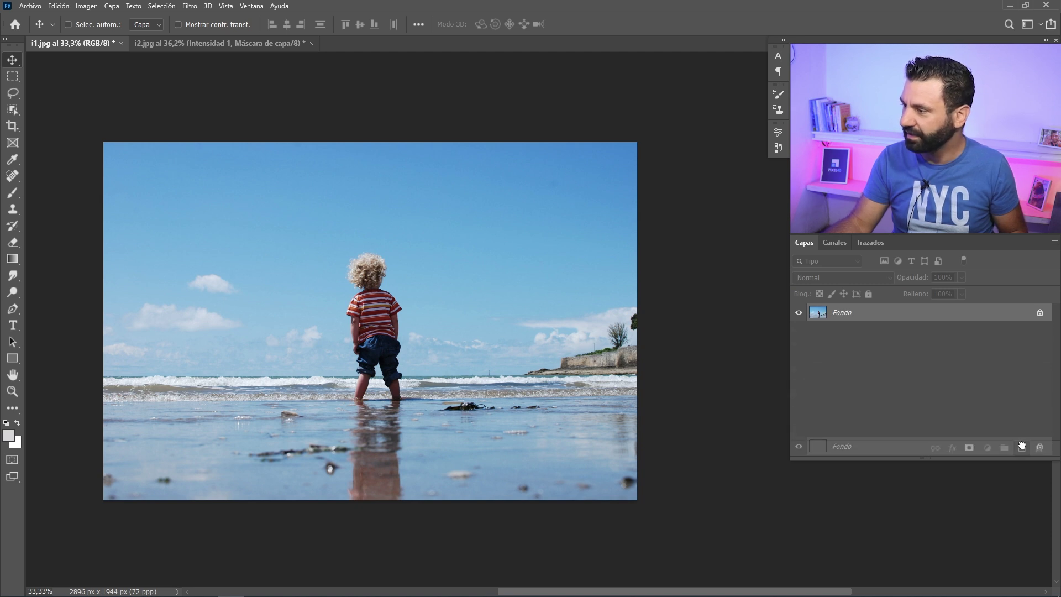
pyautogui.moveTo(1021, 445); pyautogui.dragTo(1021, 446)
pyautogui.doubleClick(849, 313)
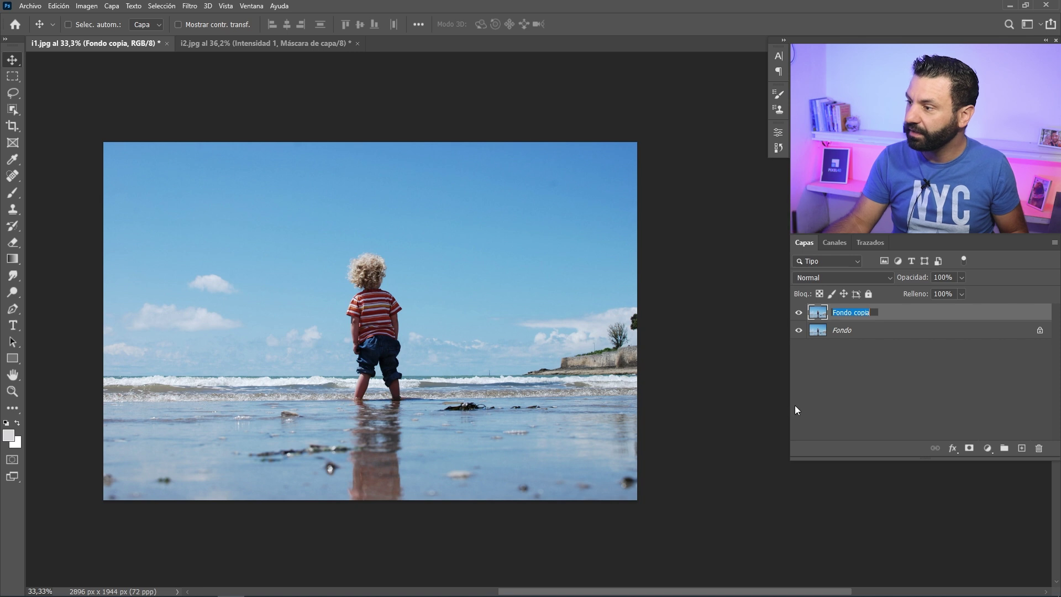
pyautogui.press('BackSpace')
pyautogui.write('Int')
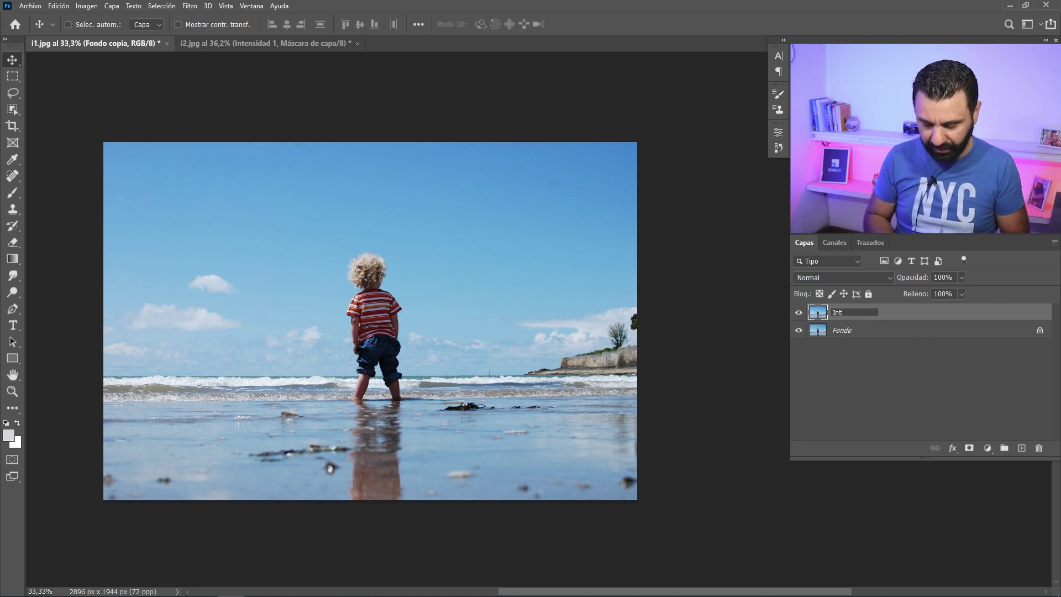
pyautogui.write('ensidad m')
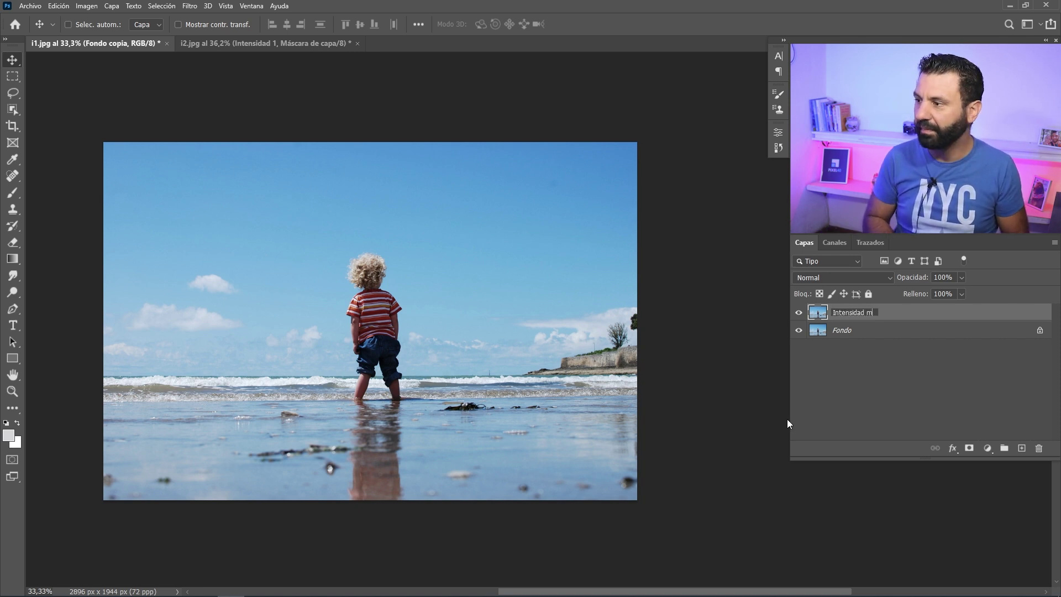
pyautogui.write('axima')
pyautogui.press('Return')
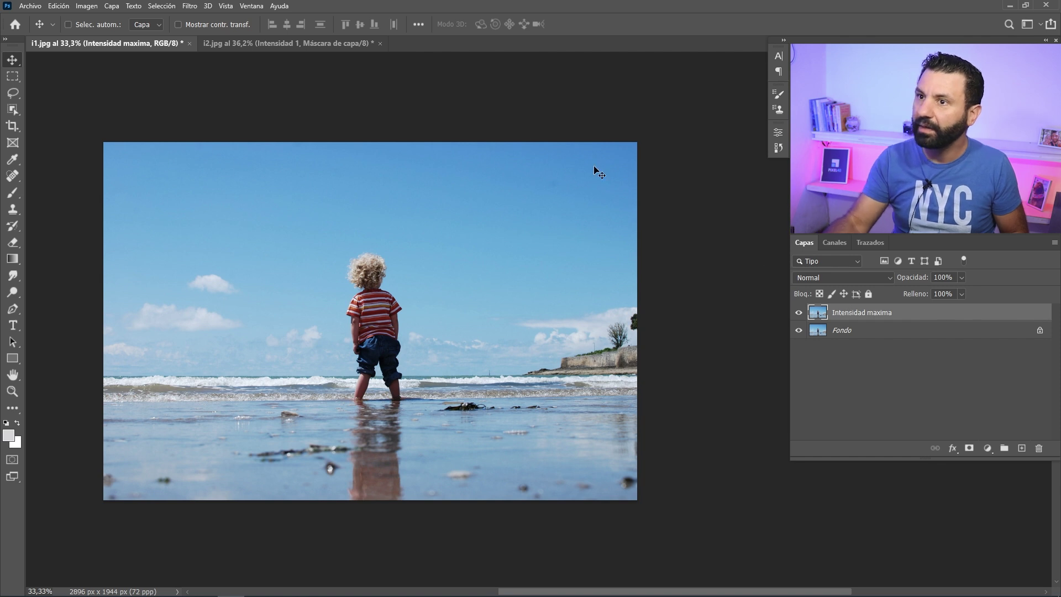
pyautogui.click(85, 6)
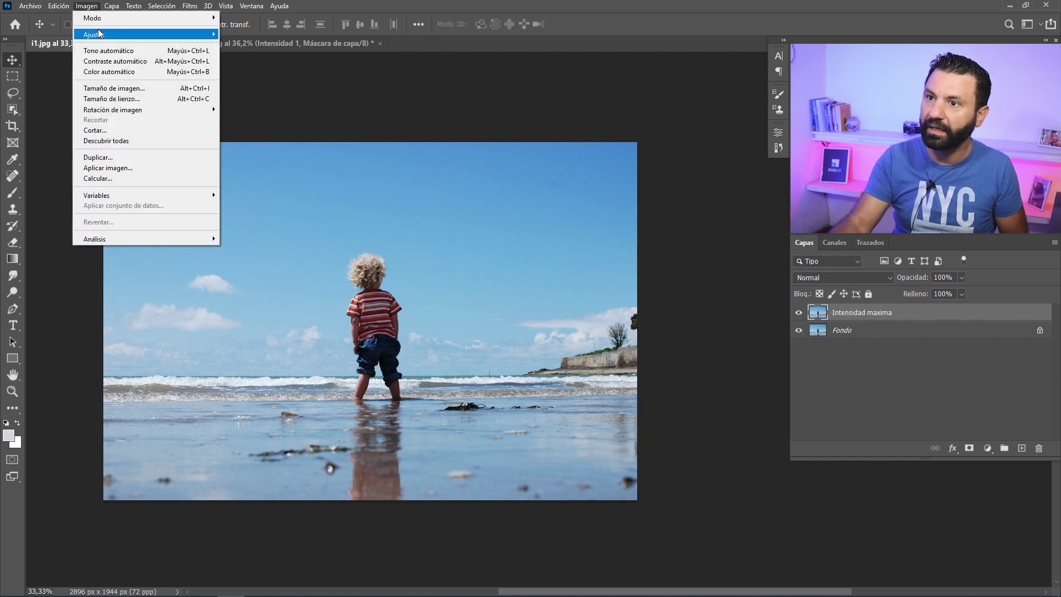
pyautogui.moveTo(144, 34)
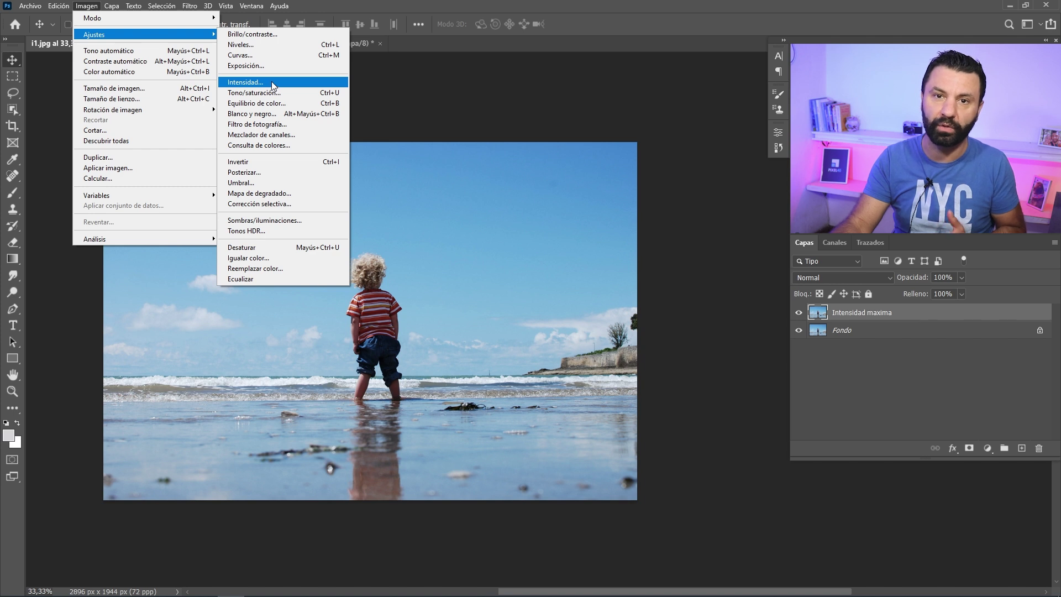
# Apply a direct Vibrance of +100 to Intensidad maxima, hide it, and make Fondo active
pyautogui.click(273, 84)
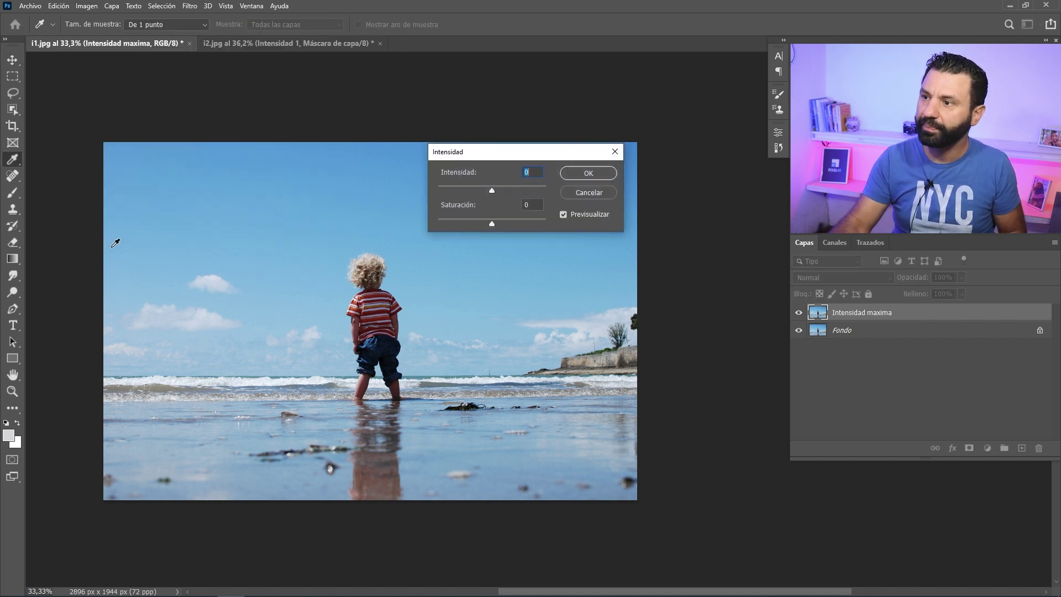
pyautogui.moveTo(492, 189); pyautogui.dragTo(555, 190)
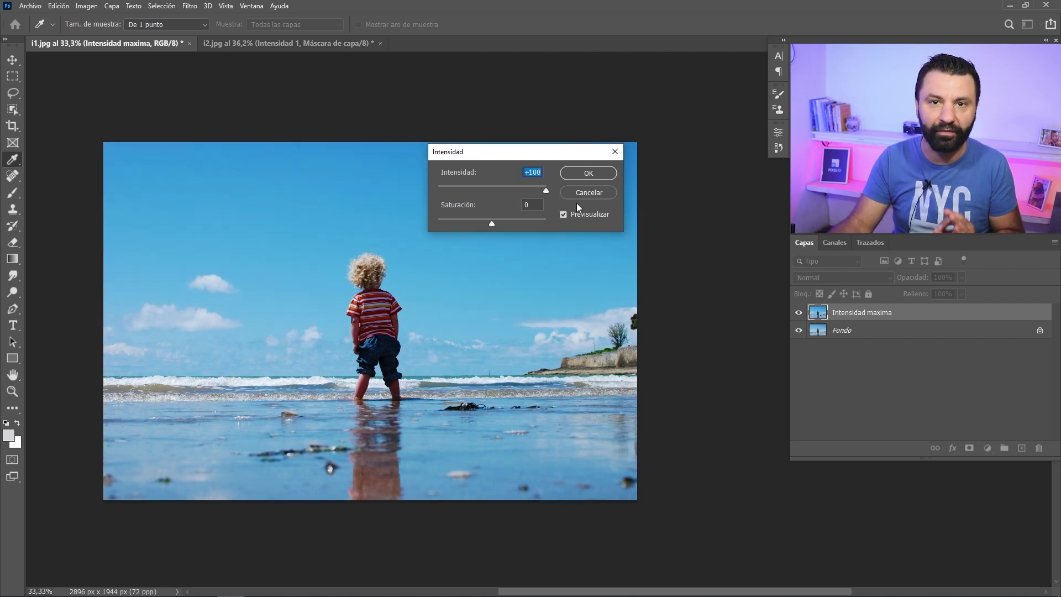
pyautogui.click(590, 172)
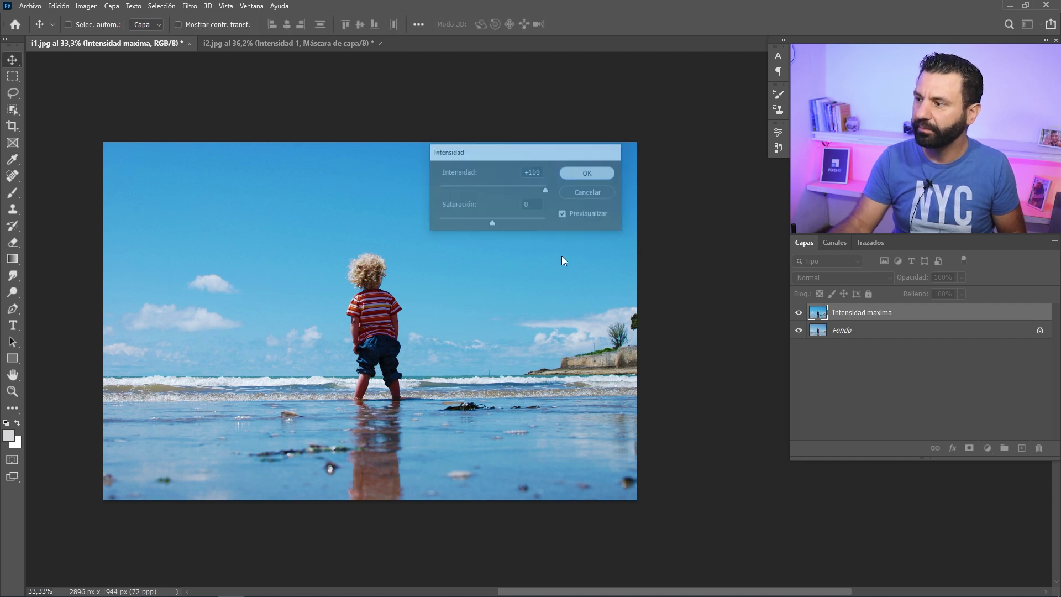
pyautogui.click(799, 314)
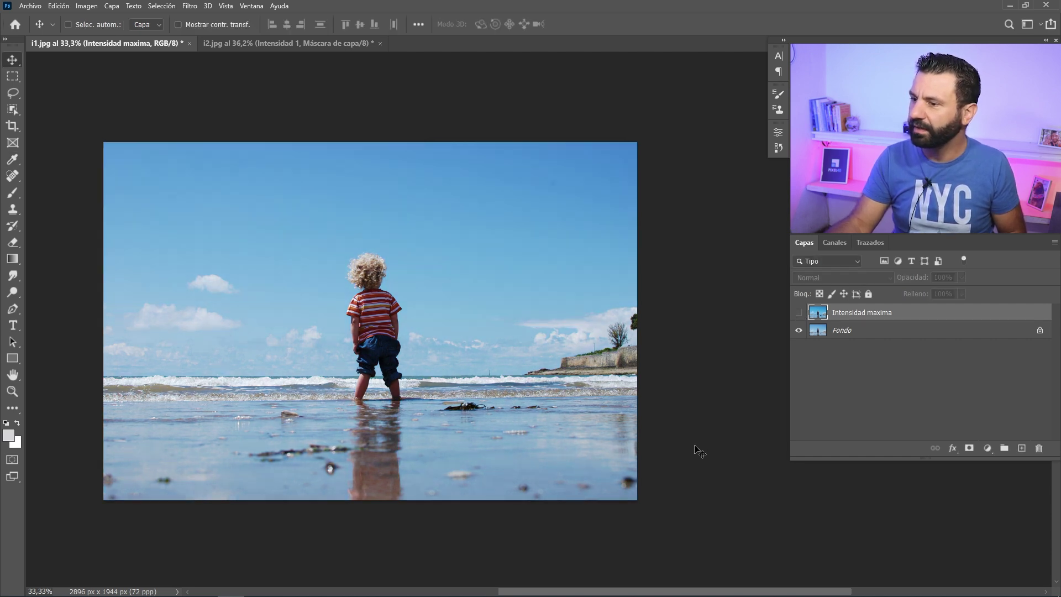
pyautogui.hotkey('alt', '[')
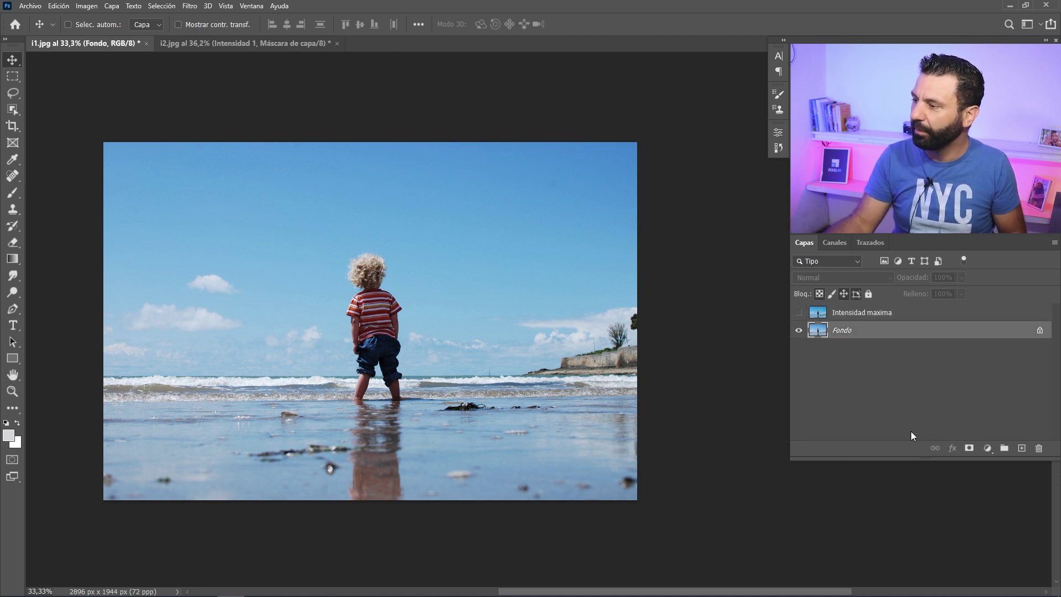
# Add an Intensidad vibrance adjustment layer above Fondo and zoom out slightly
pyautogui.click(988, 448)
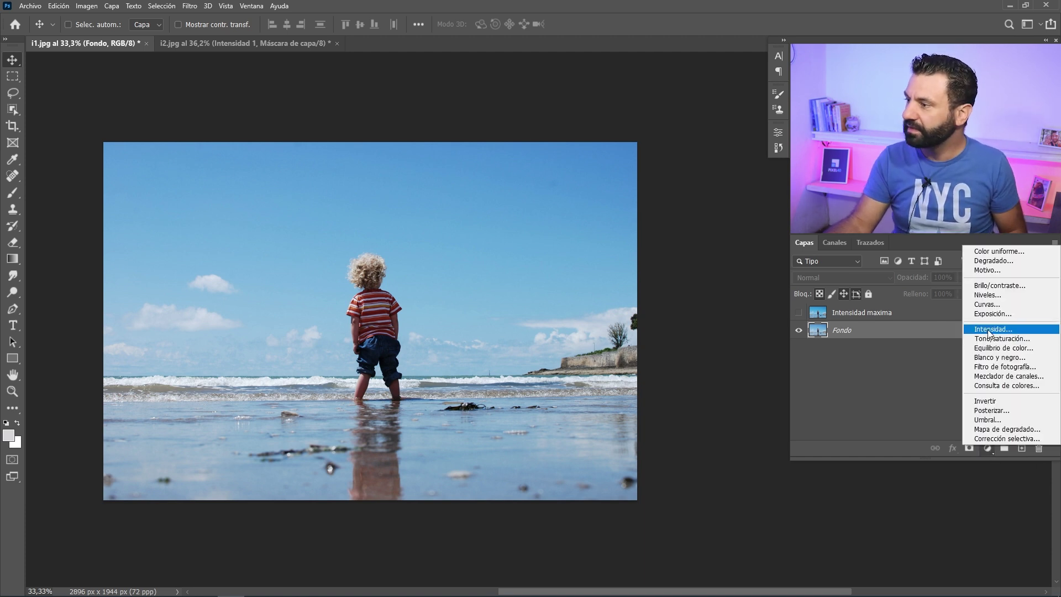
pyautogui.click(990, 332)
pyautogui.moveTo(471, 344); pyautogui.dragTo(404, 375)
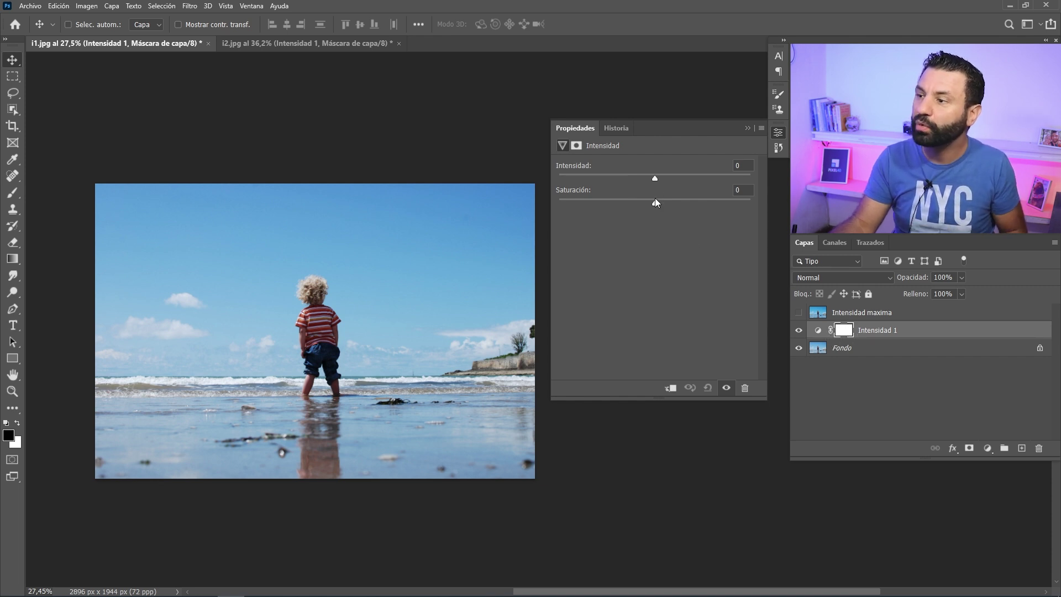
# Push Intensidad 1's Saturation to near +100, then back down to +36
pyautogui.moveTo(656, 202); pyautogui.dragTo(749, 211)
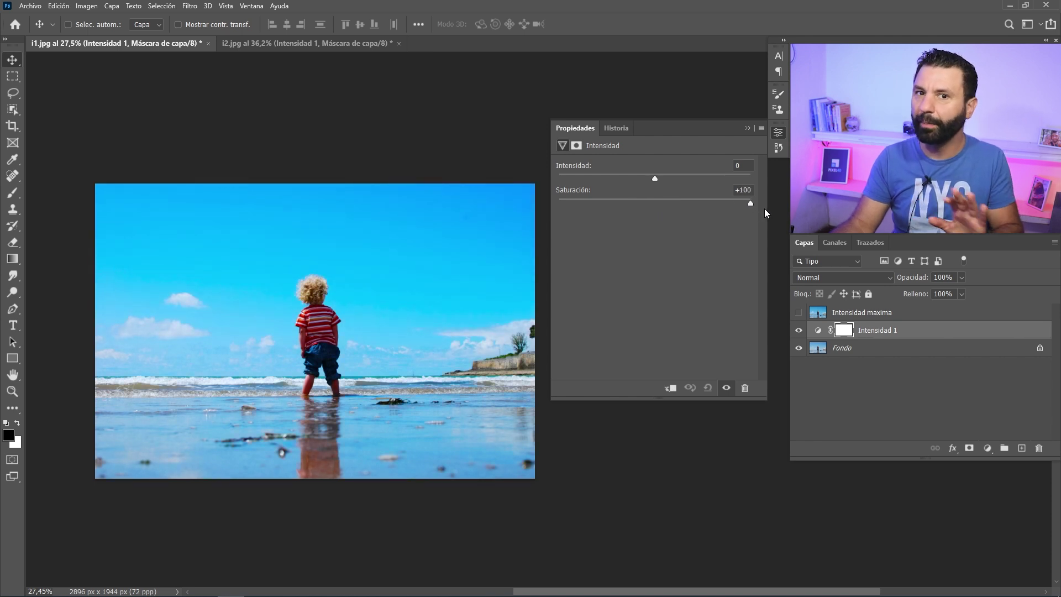
pyautogui.moveTo(750, 203)
pyautogui.mouseDown()
pyautogui.moveTo(672, 203)
pyautogui.moveTo(691, 203)
pyautogui.mouseUp()
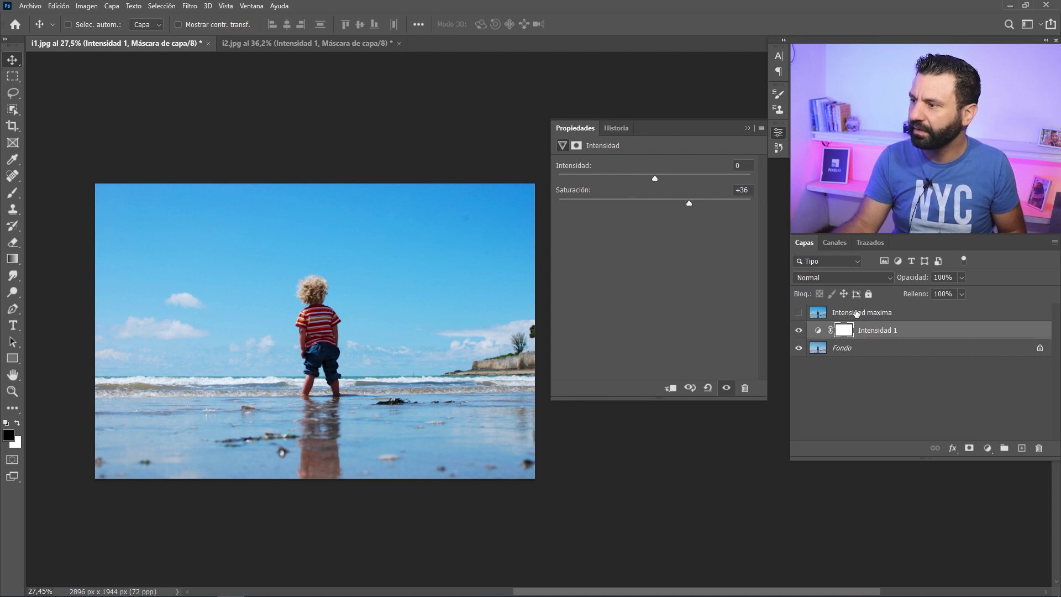
# Compare against the Intensidad maxima layer by toggling it while nudging Saturation into the forties
pyautogui.click(799, 313)
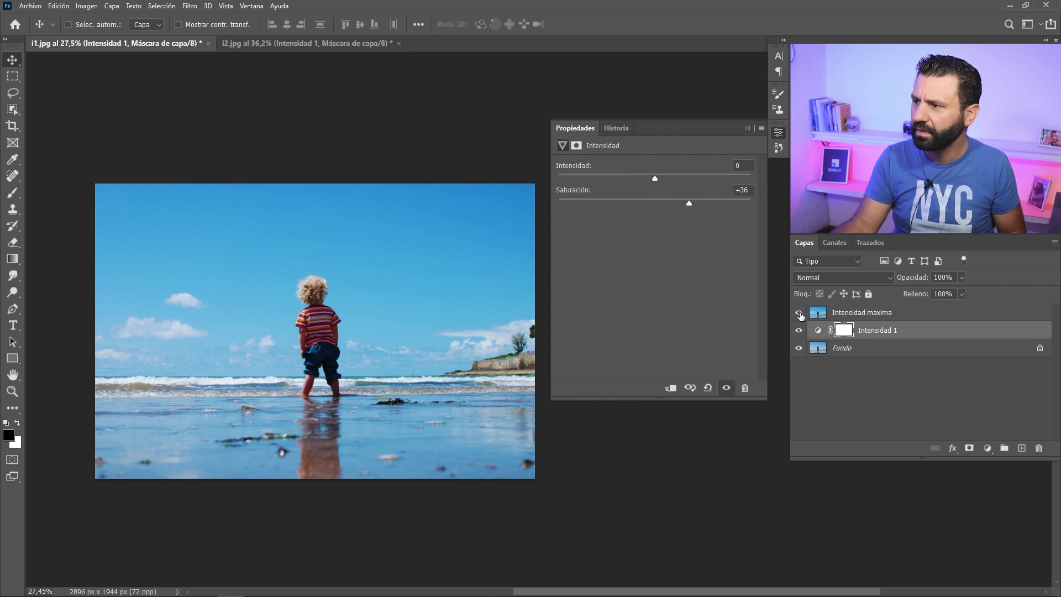
pyautogui.click(799, 314)
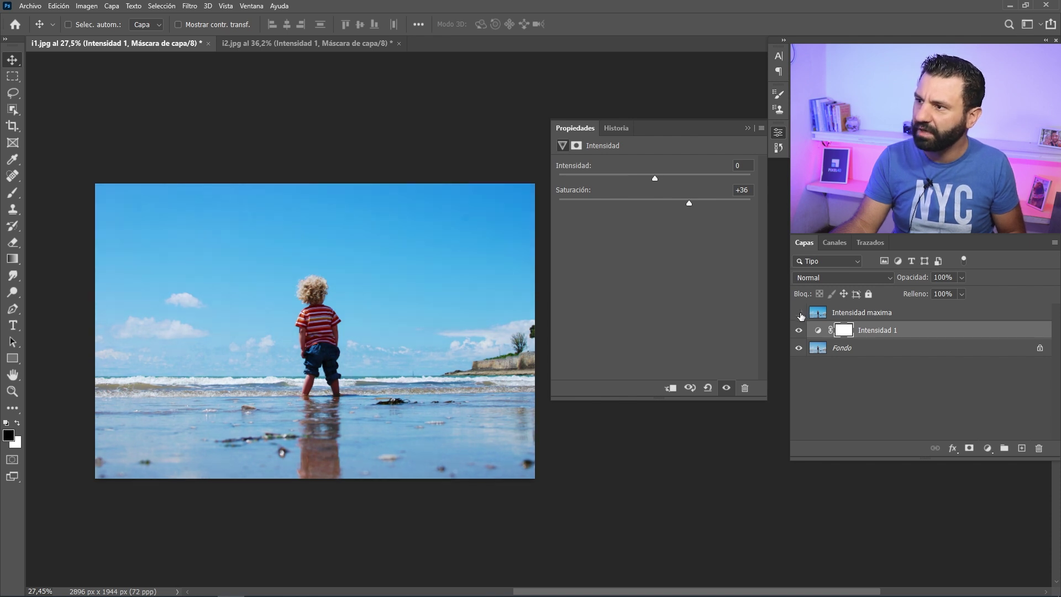
pyautogui.moveTo(691, 202); pyautogui.dragTo(699, 203)
pyautogui.click(799, 313)
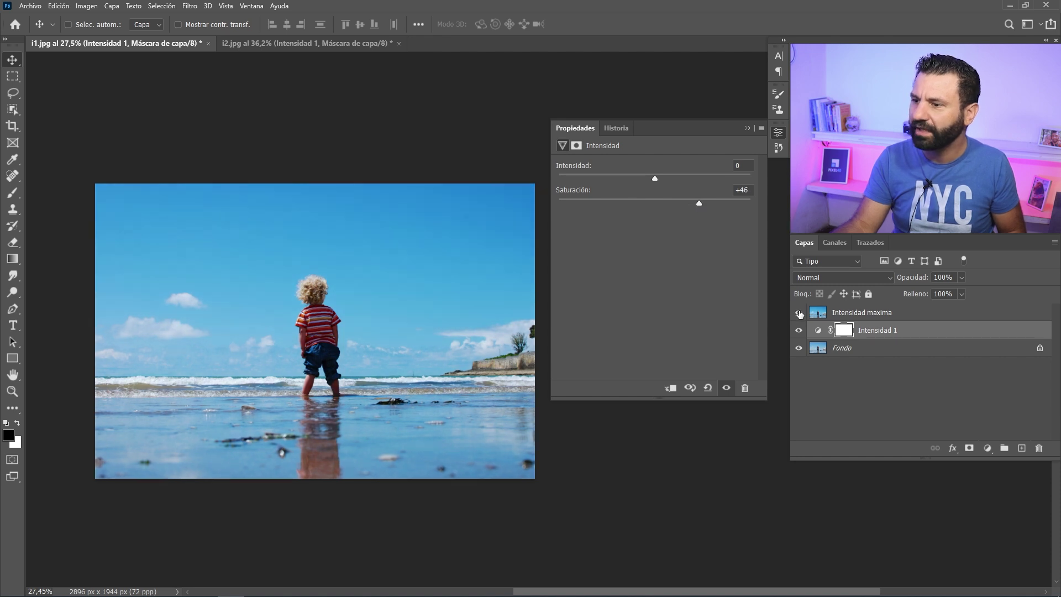
pyautogui.click(798, 314)
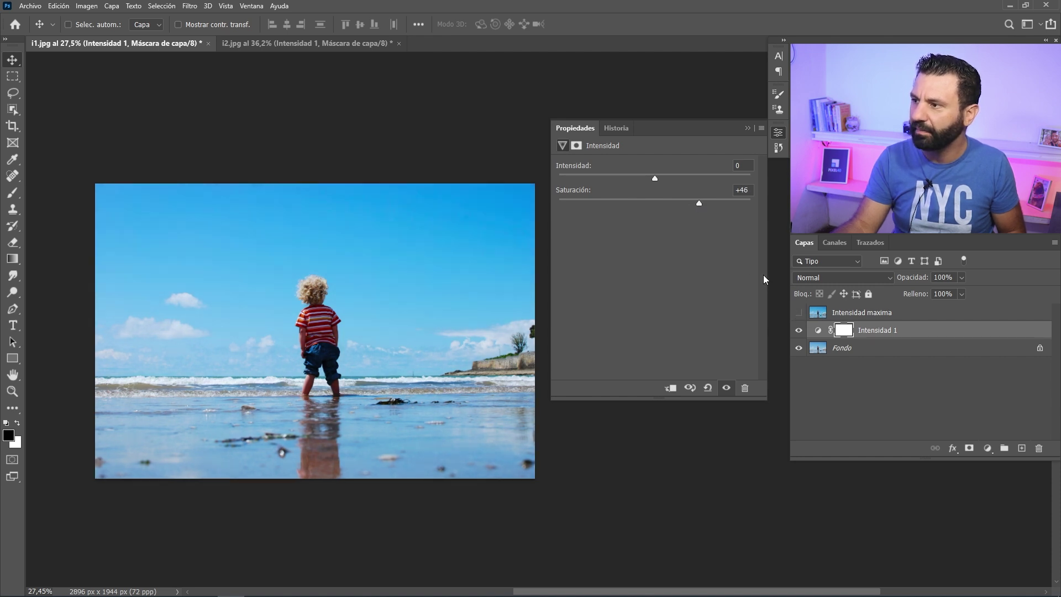
pyautogui.click(798, 313)
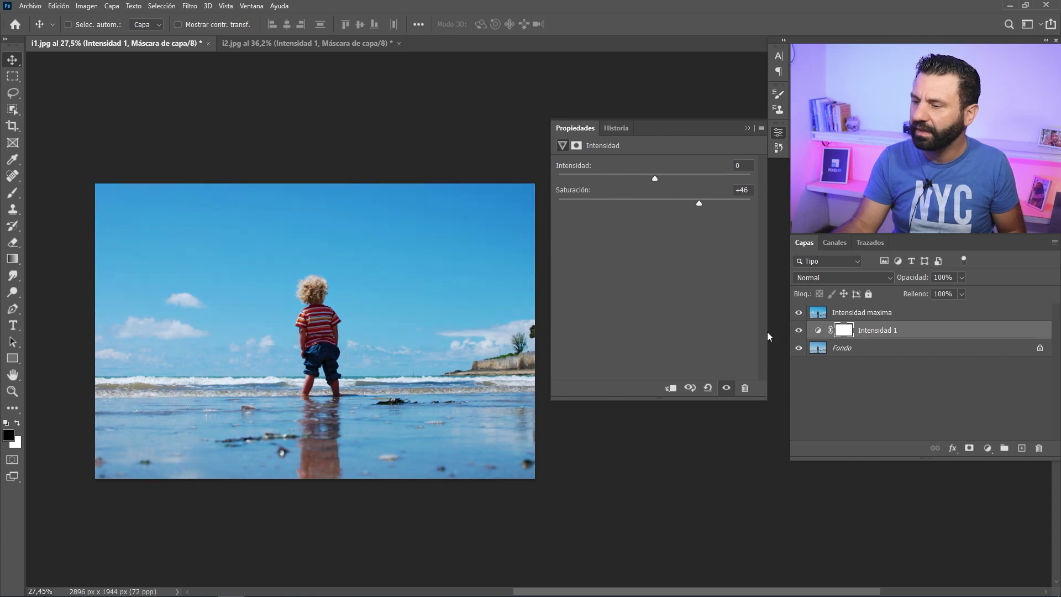
pyautogui.click(798, 314)
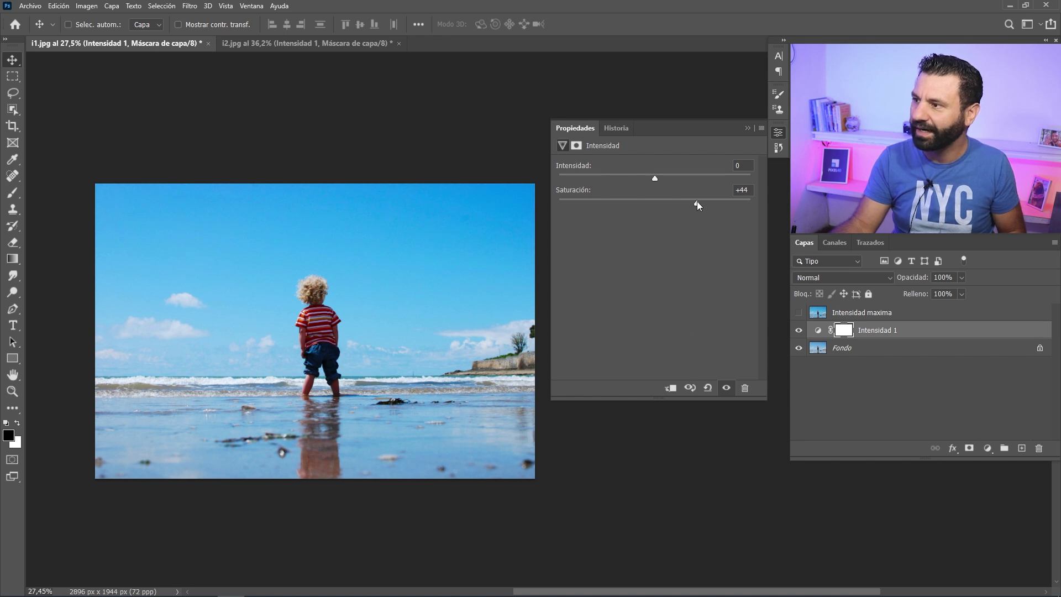
# Set Intensidad 1's Saturation to exactly 40 and deselect the layer
pyautogui.moveTo(695, 202); pyautogui.dragTo(692, 202)
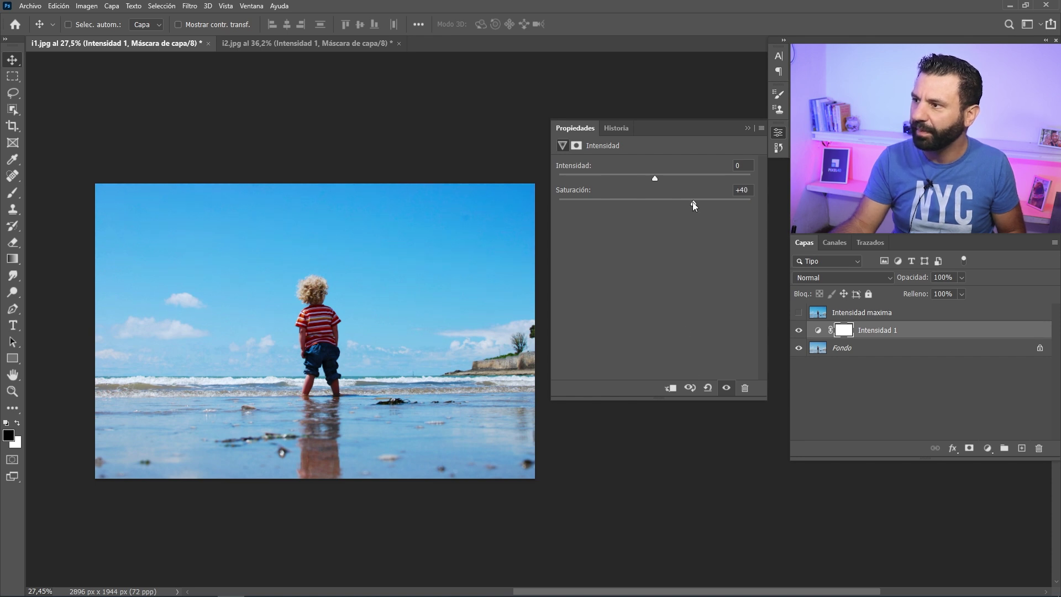
pyautogui.doubleClick(751, 190)
pyautogui.write('40')
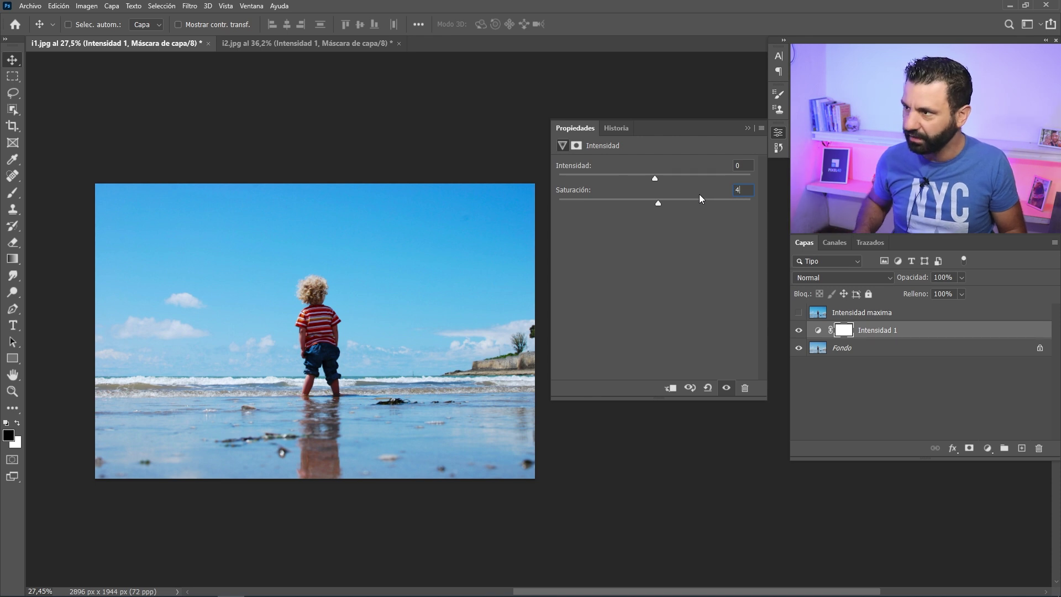
pyautogui.press('Return')
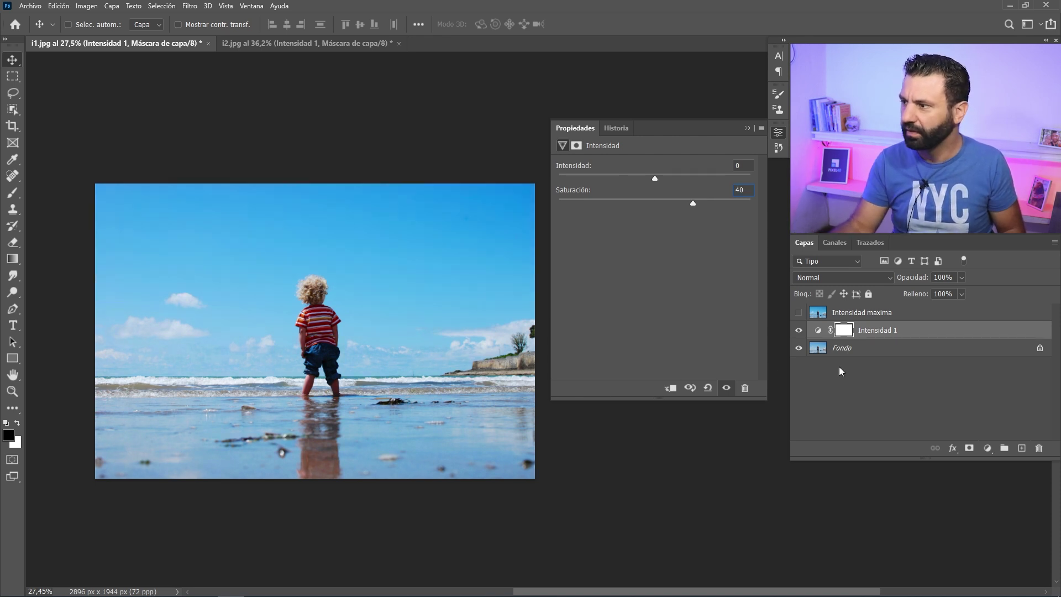
pyautogui.click(865, 375)
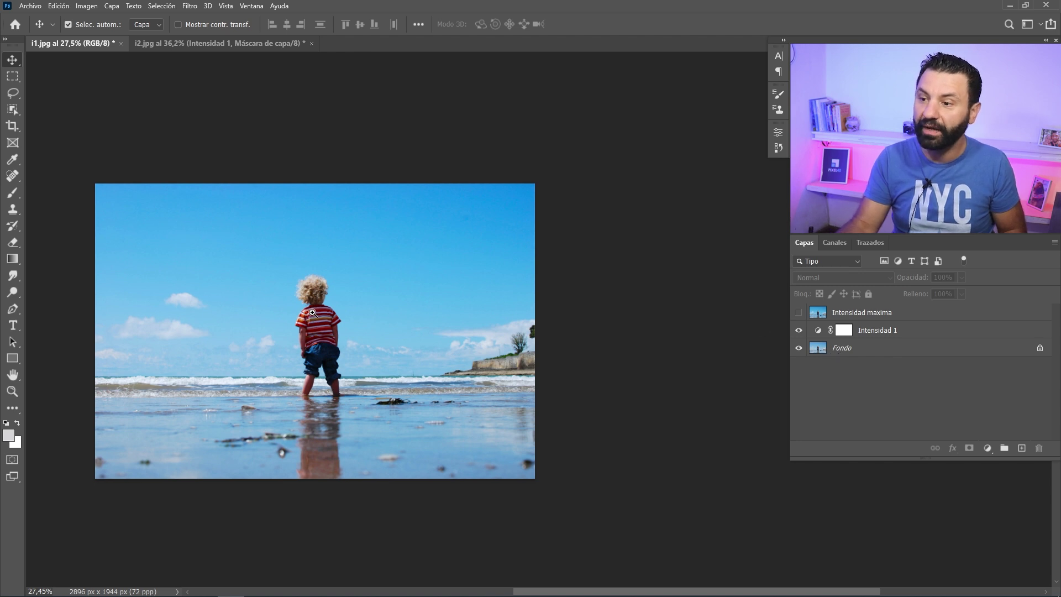
# Zoom in on the child and toggle Intensidad maxima on and off repeatedly, leaving it visible
pyautogui.moveTo(304, 314)
pyautogui.mouseDown()
pyautogui.moveTo(346, 305)
pyautogui.moveTo(397, 410)
pyautogui.mouseUp()
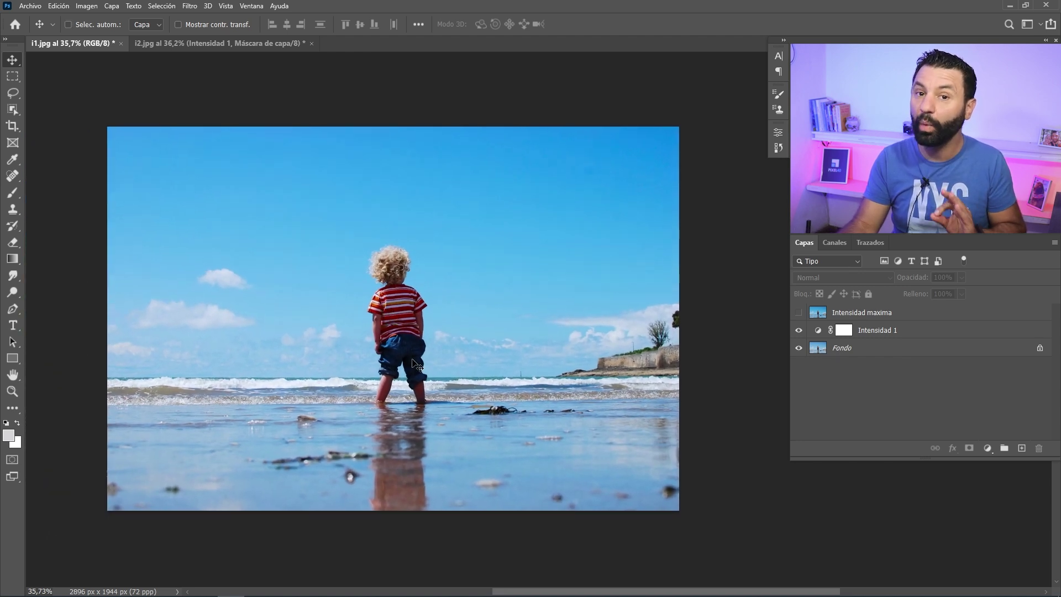
pyautogui.click(799, 312)
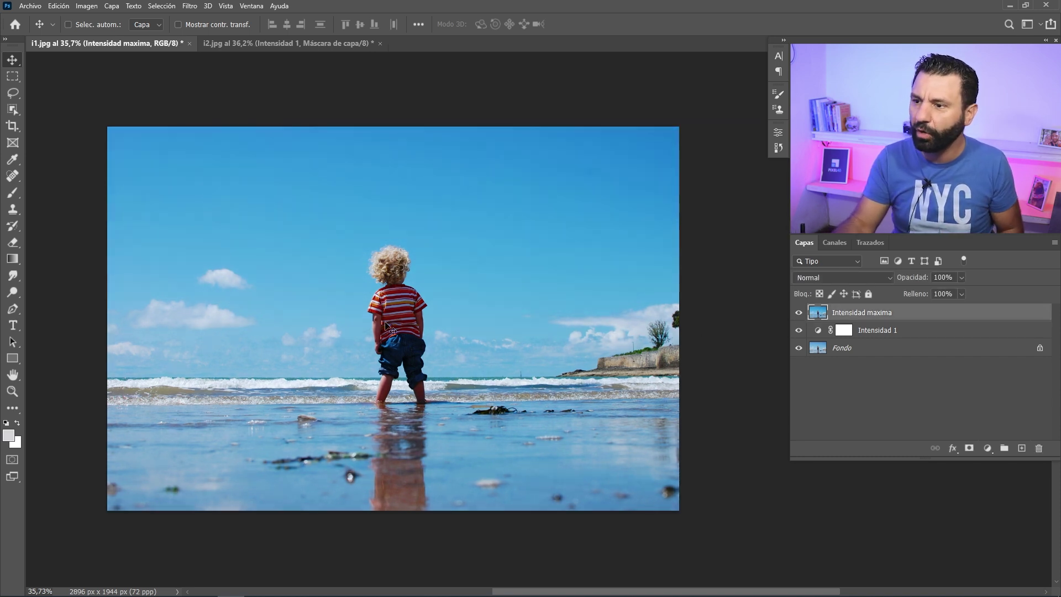
pyautogui.hotkey('ctrl', 'space')
pyautogui.moveTo(430, 290); pyautogui.dragTo(464, 290)
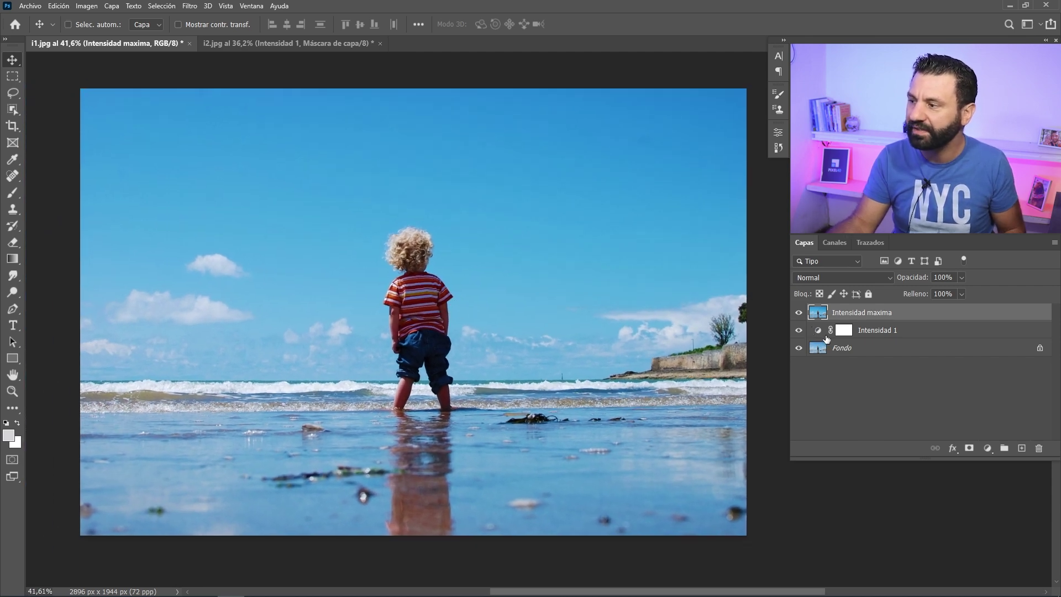
pyautogui.click(798, 314)
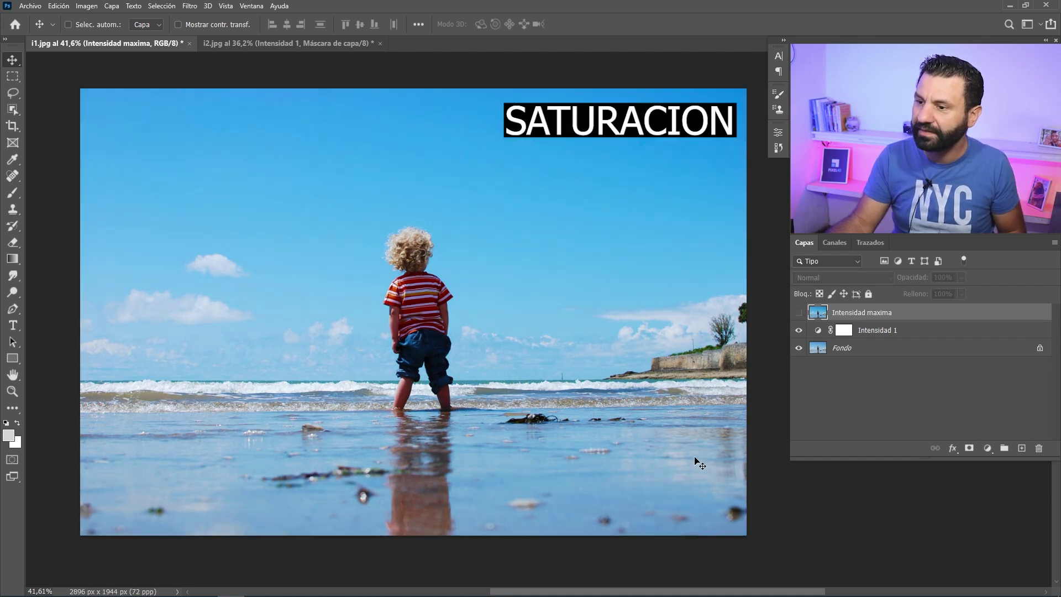
pyautogui.click(799, 313)
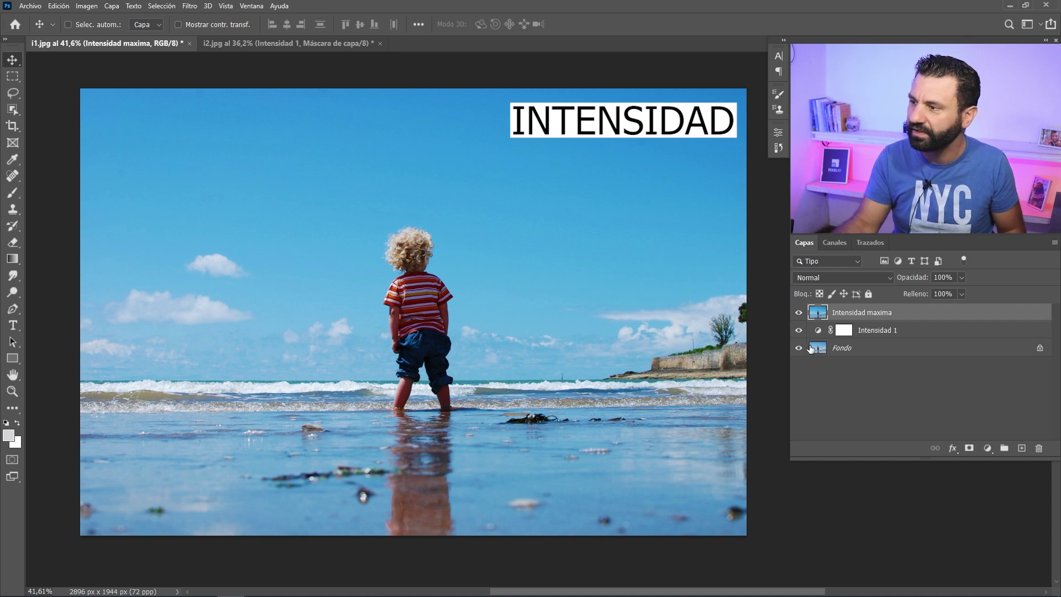
pyautogui.click(799, 313)
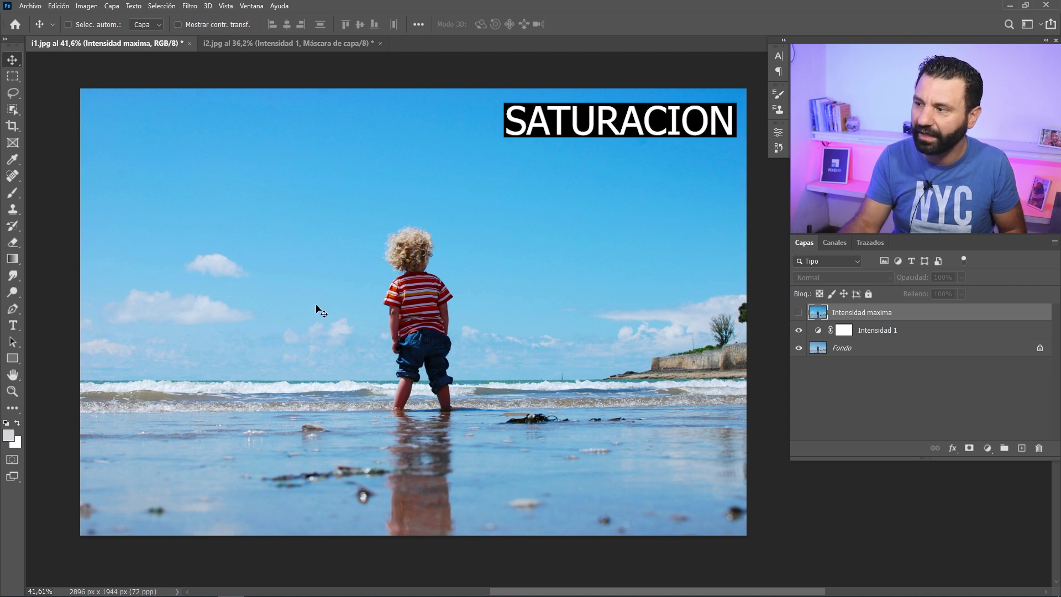
pyautogui.click(798, 312)
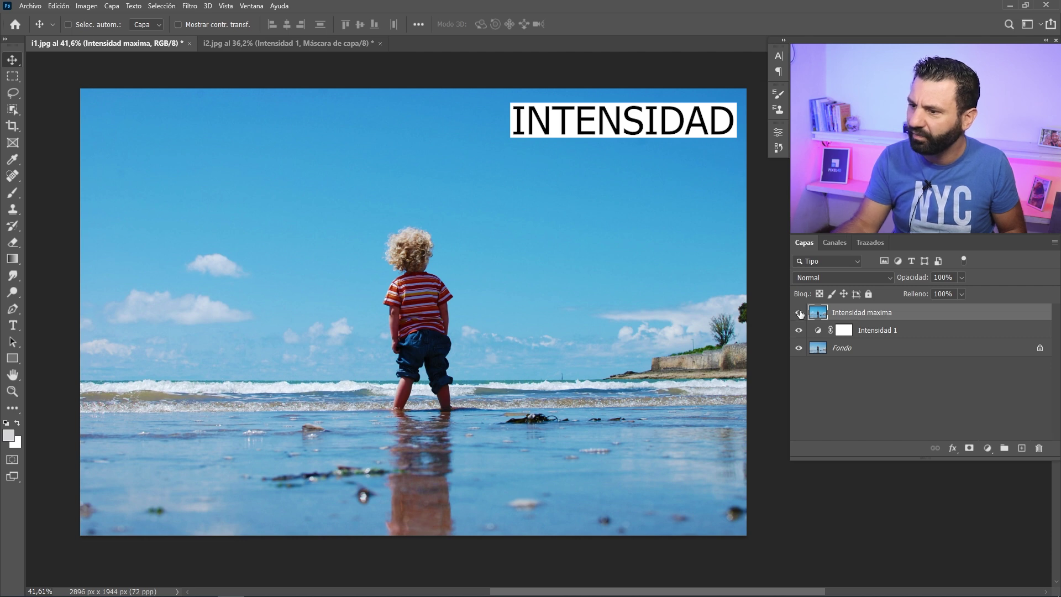
pyautogui.click(798, 313)
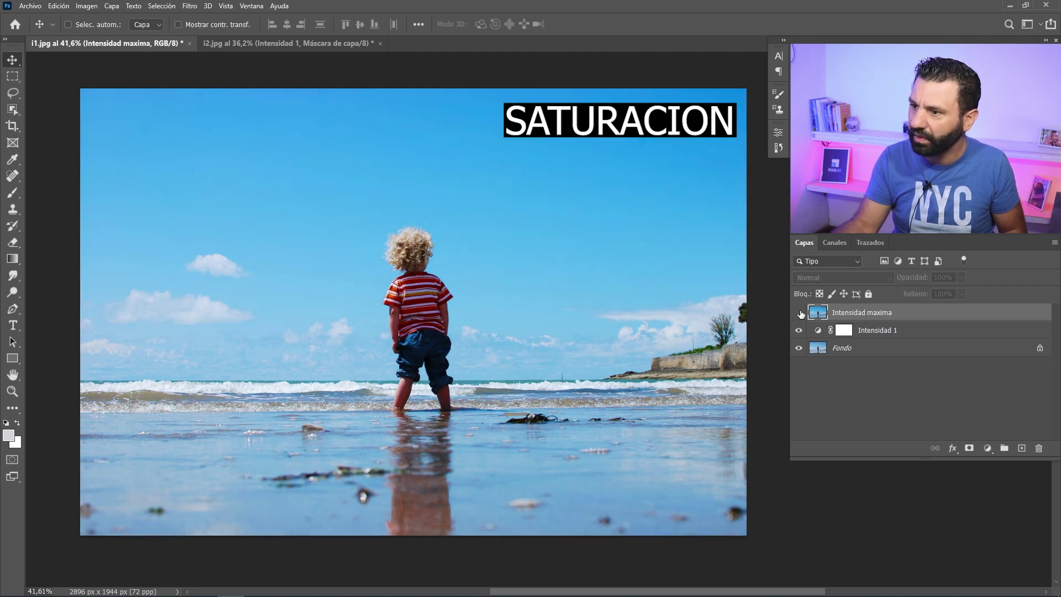
pyautogui.click(799, 314)
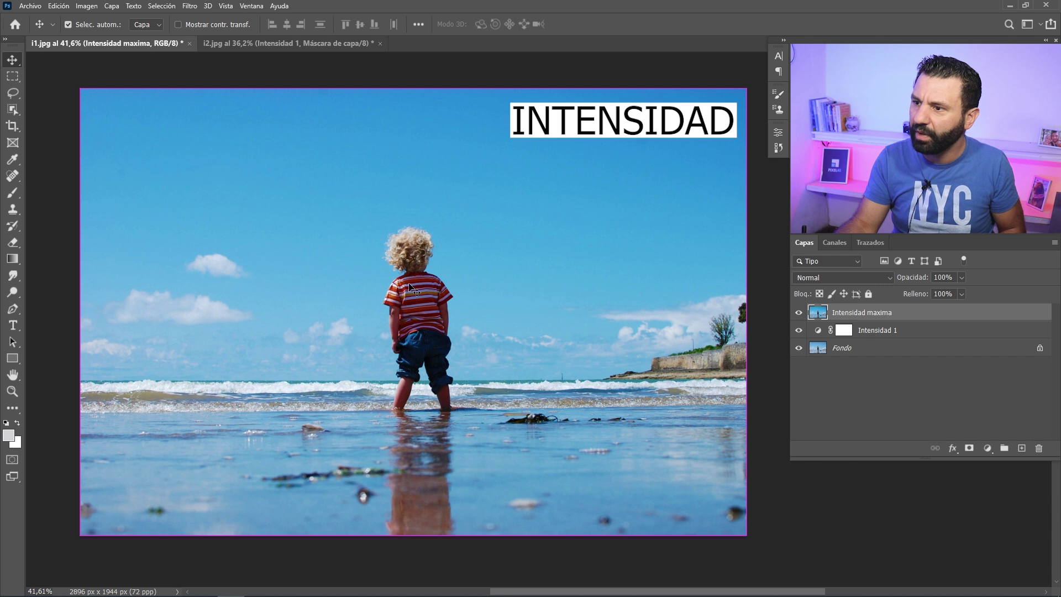
pyautogui.scroll(2, 442, 299)
pyautogui.scroll(4, 442, 299)
pyautogui.scroll(2, 442, 299)
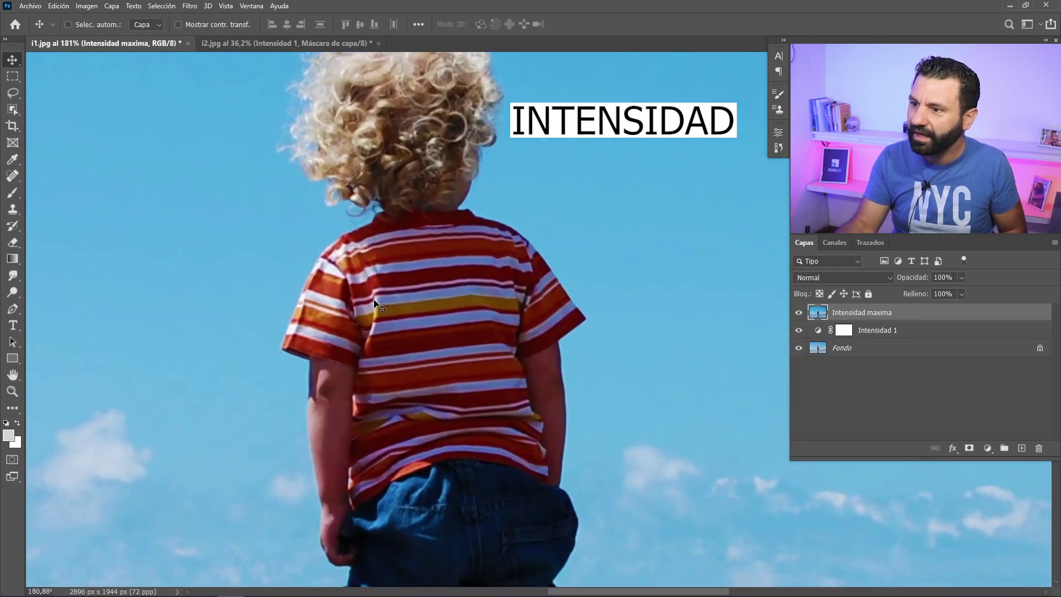
pyautogui.click(799, 313)
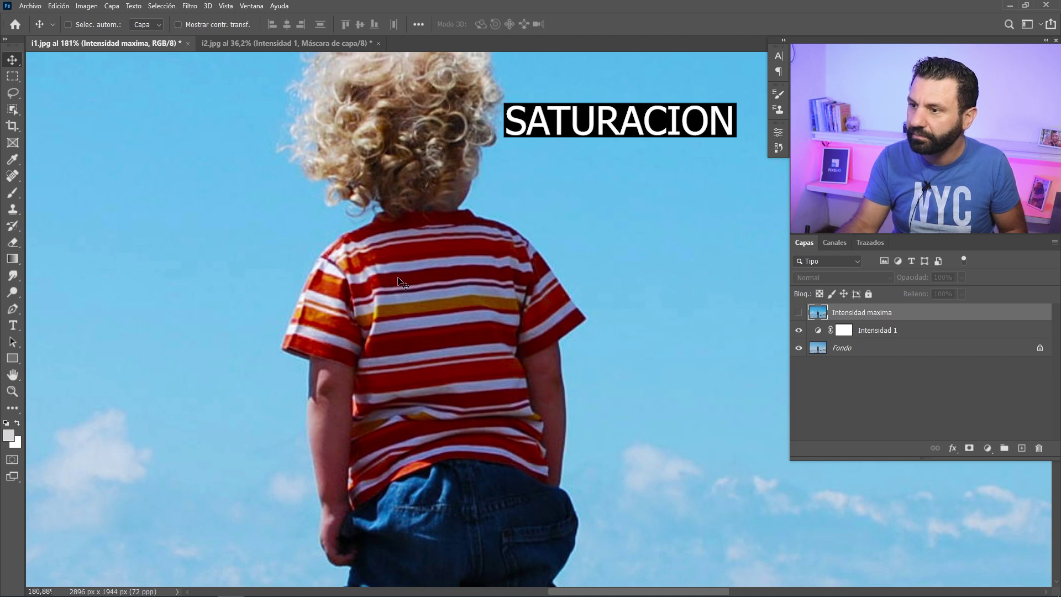
pyautogui.click(798, 313)
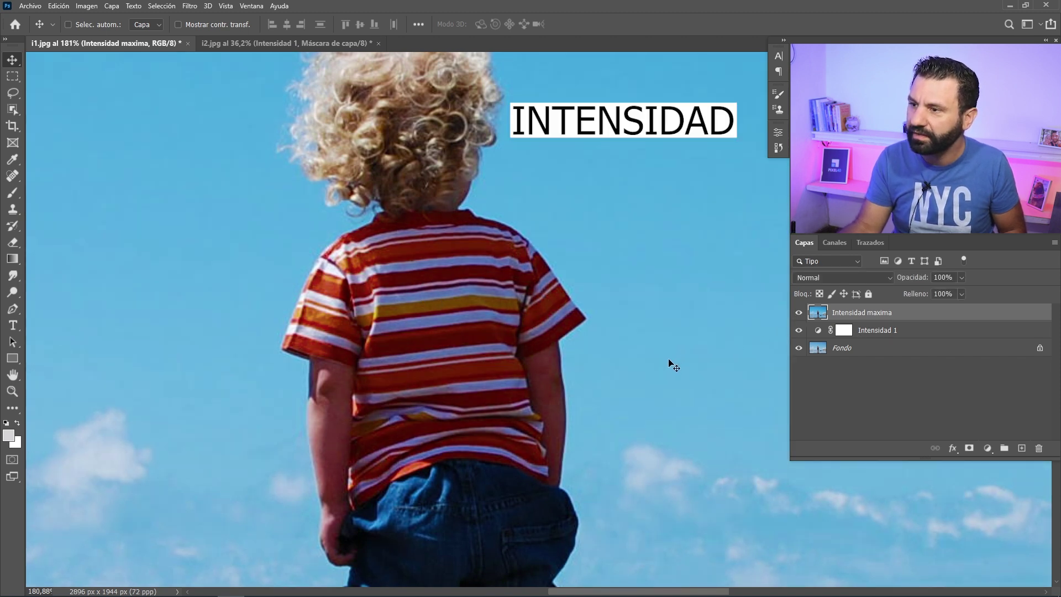
pyautogui.moveTo(667, 364)
pyautogui.mouseDown()
pyautogui.moveTo(496, 334)
pyautogui.moveTo(467, 367)
pyautogui.mouseUp()
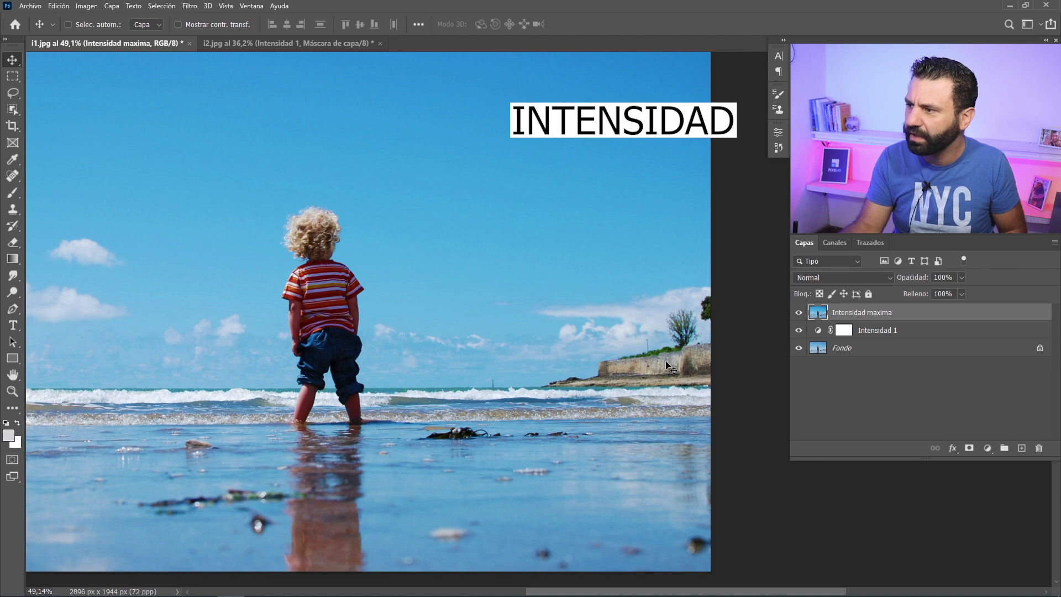
pyautogui.scroll(3, 661, 358)
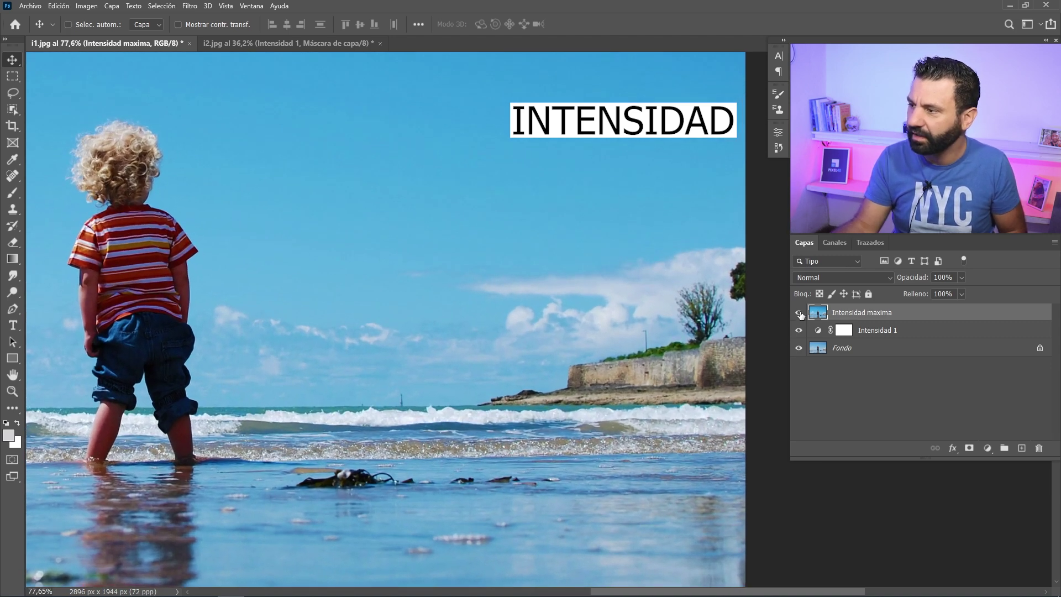
pyautogui.click(799, 313)
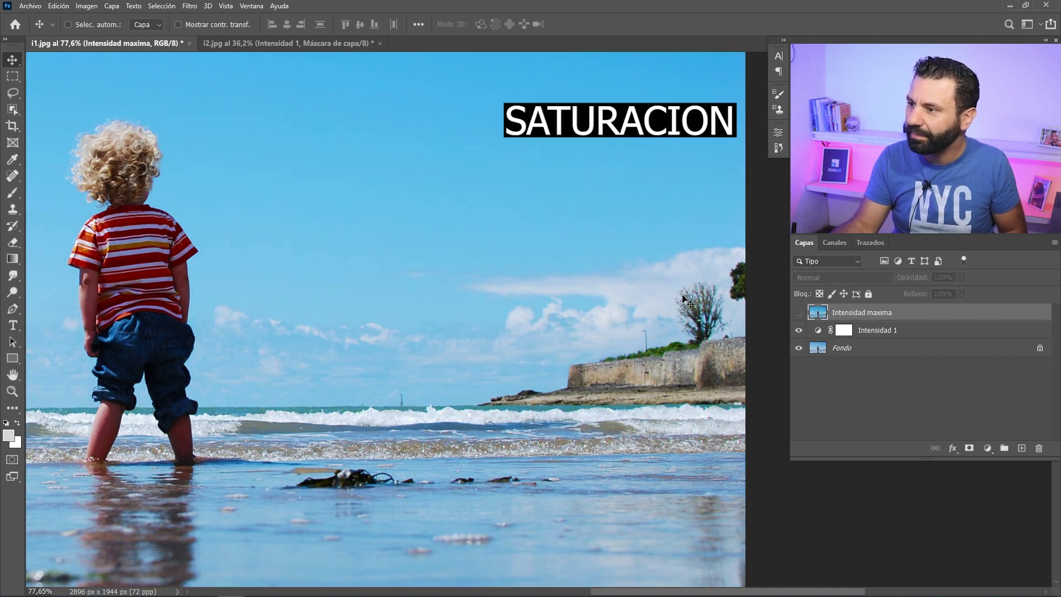
pyautogui.scroll(5, 703, 305)
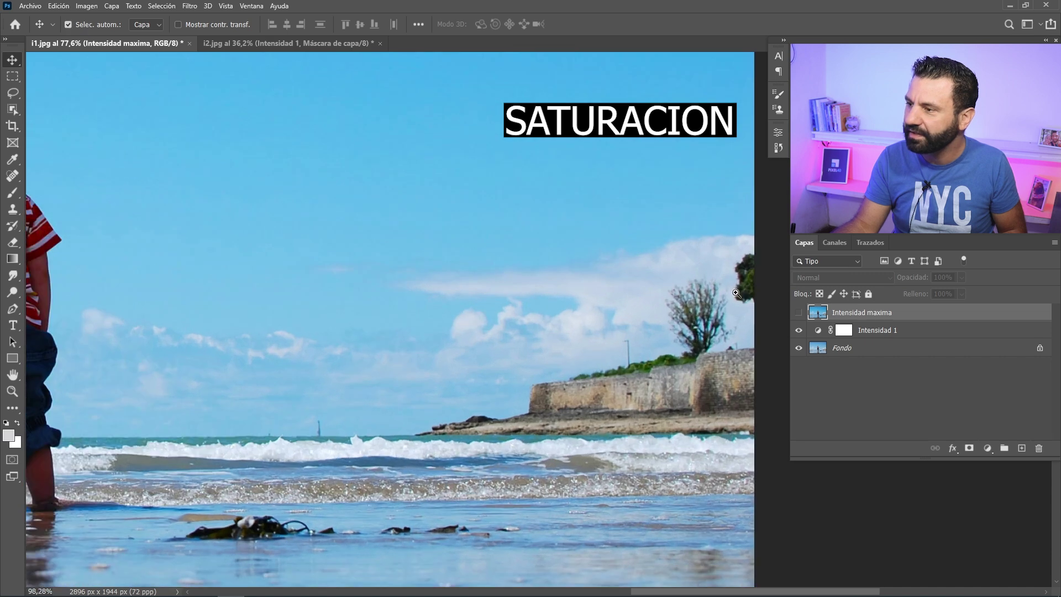
pyautogui.moveTo(632, 273); pyautogui.dragTo(624, 265)
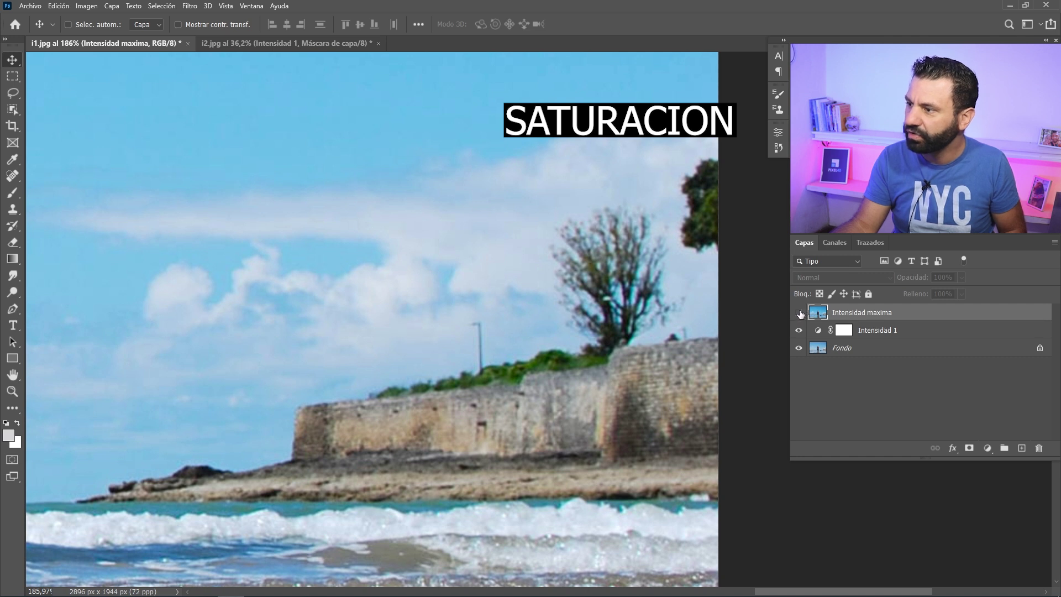
pyautogui.click(798, 313)
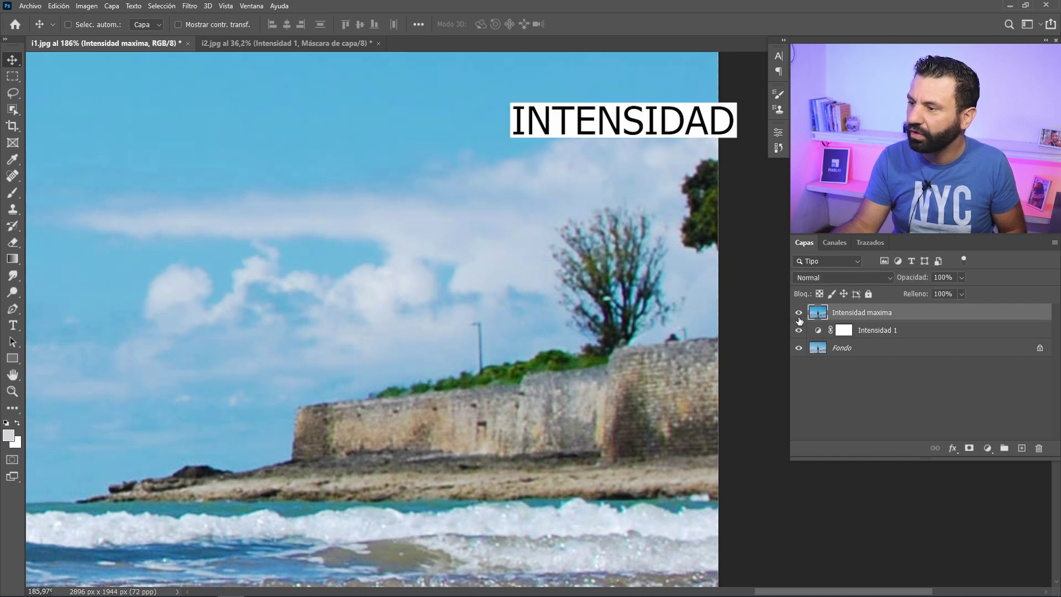
pyautogui.click(799, 314)
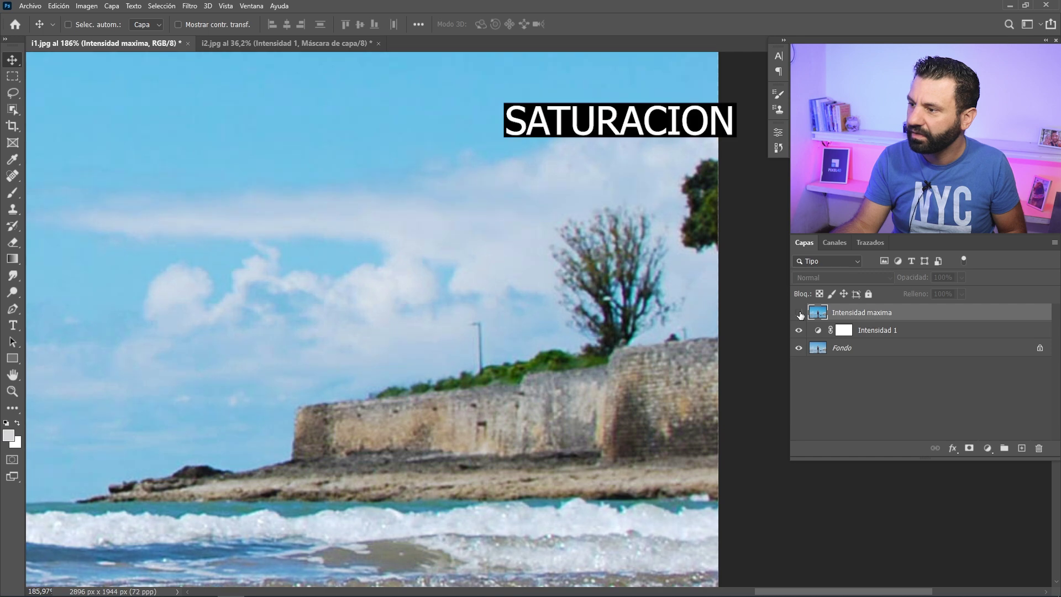
pyautogui.click(798, 313)
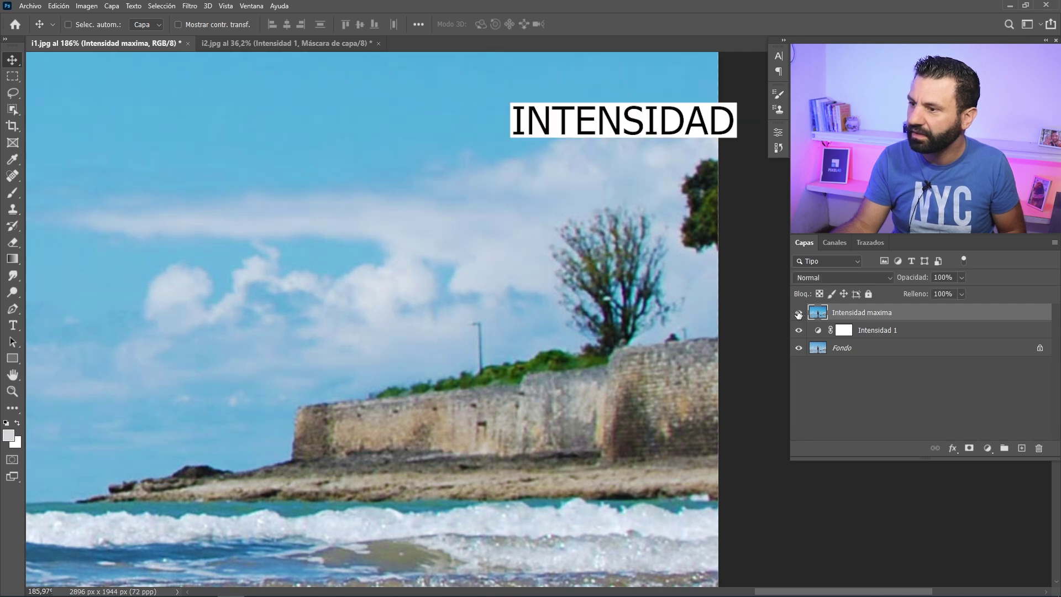
pyautogui.scroll(-1, 618, 373)
pyautogui.scroll(-3, 597, 372)
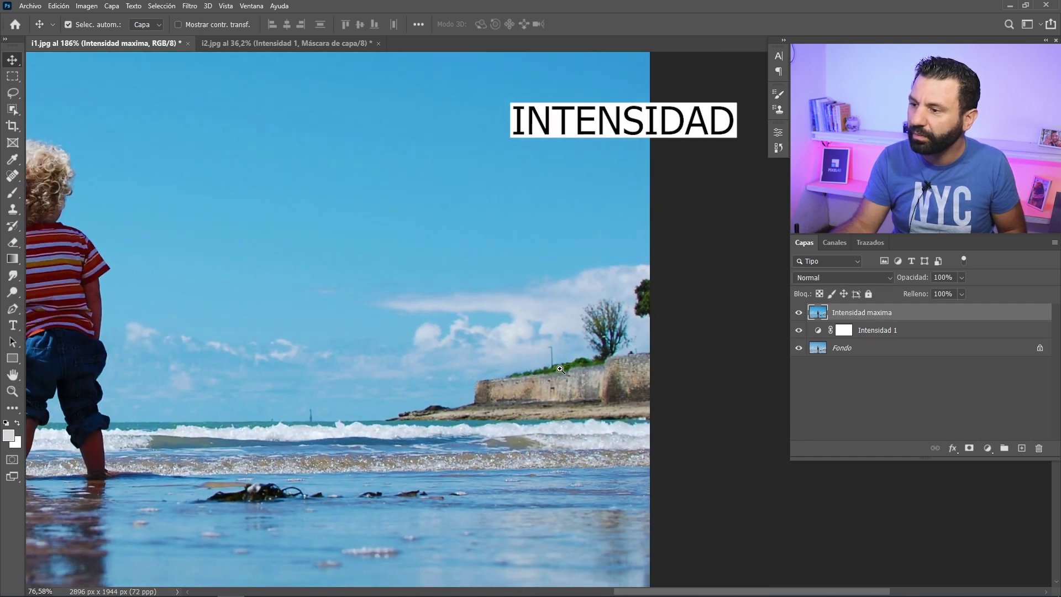
pyautogui.scroll(3, 574, 370)
pyautogui.moveTo(549, 365); pyautogui.dragTo(510, 389)
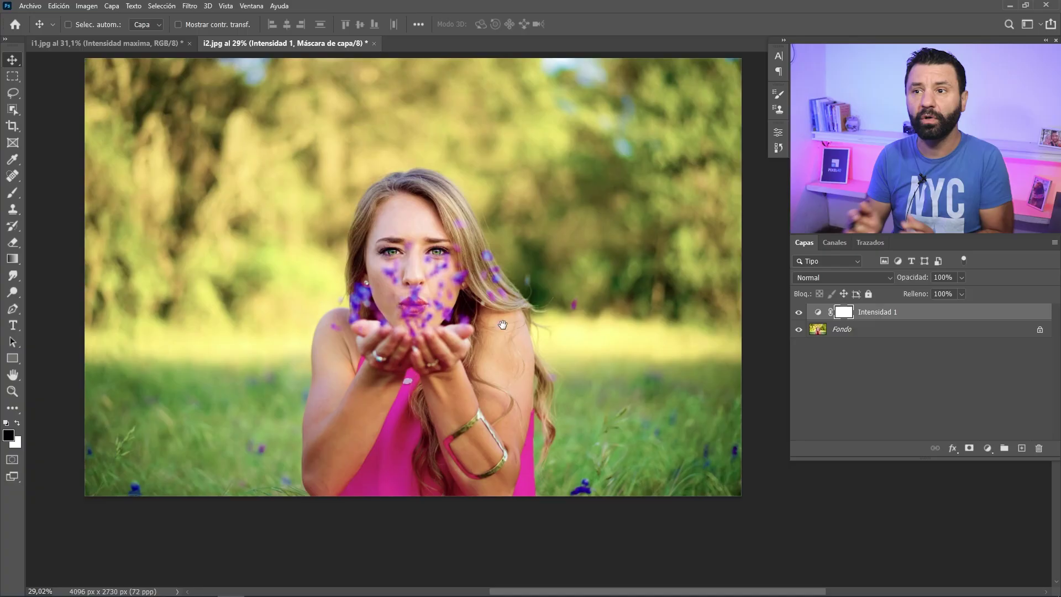
# Open the portrait's Intensidad 1 settings (Vibrance +100, Saturation -18) and toggle the layer off and on
pyautogui.doubleClick(818, 313)
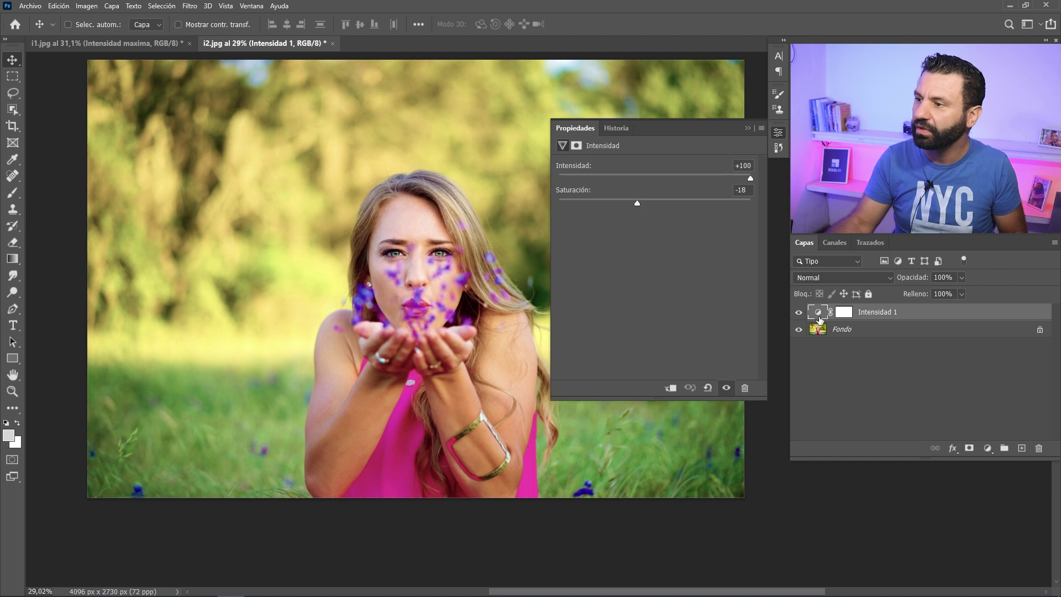
pyautogui.hscroll(2, 395, 282)
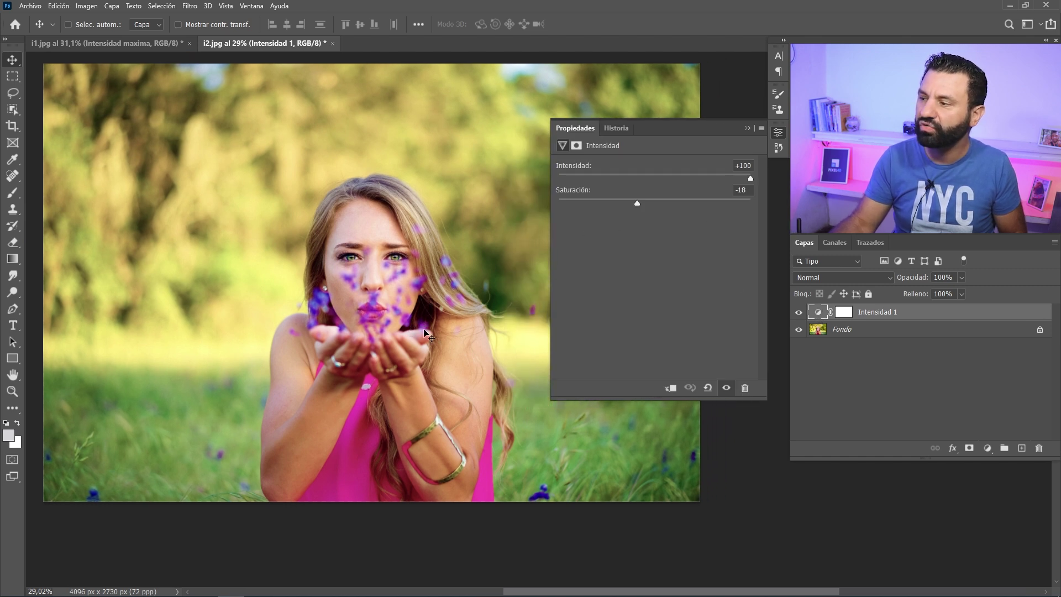
pyautogui.click(800, 314)
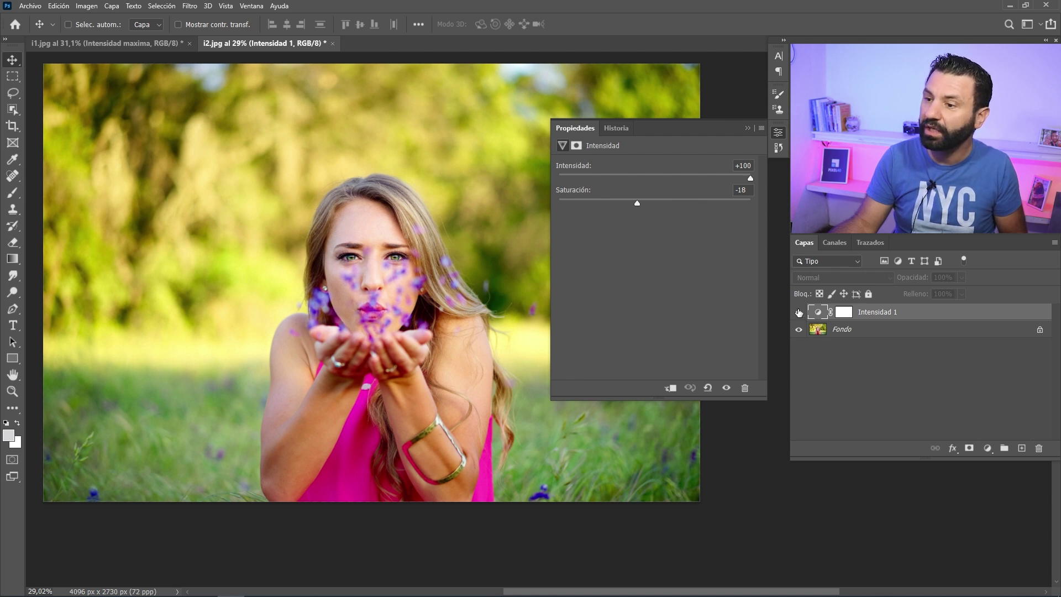
pyautogui.click(799, 313)
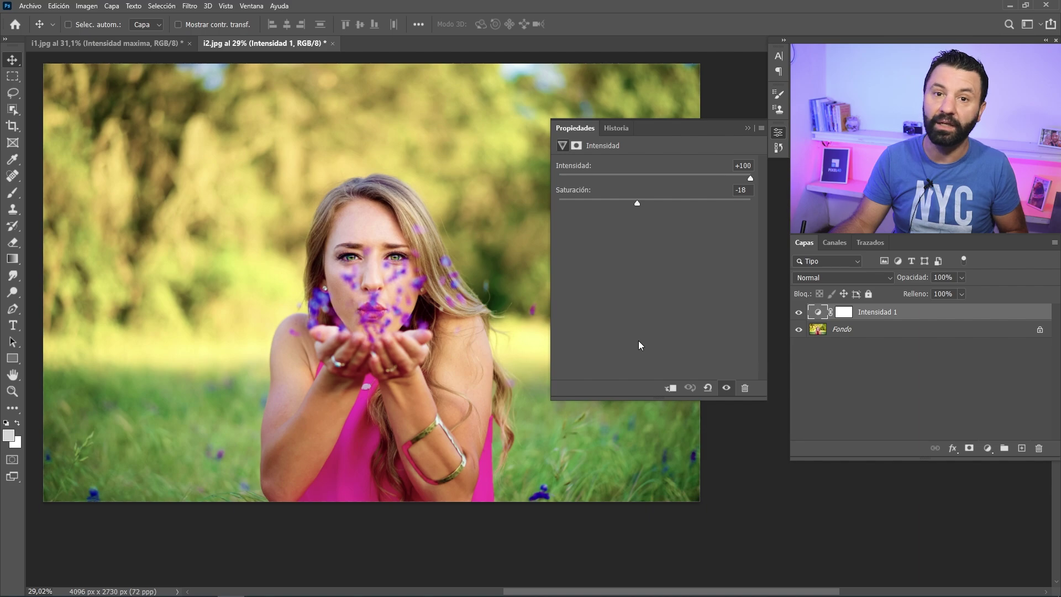